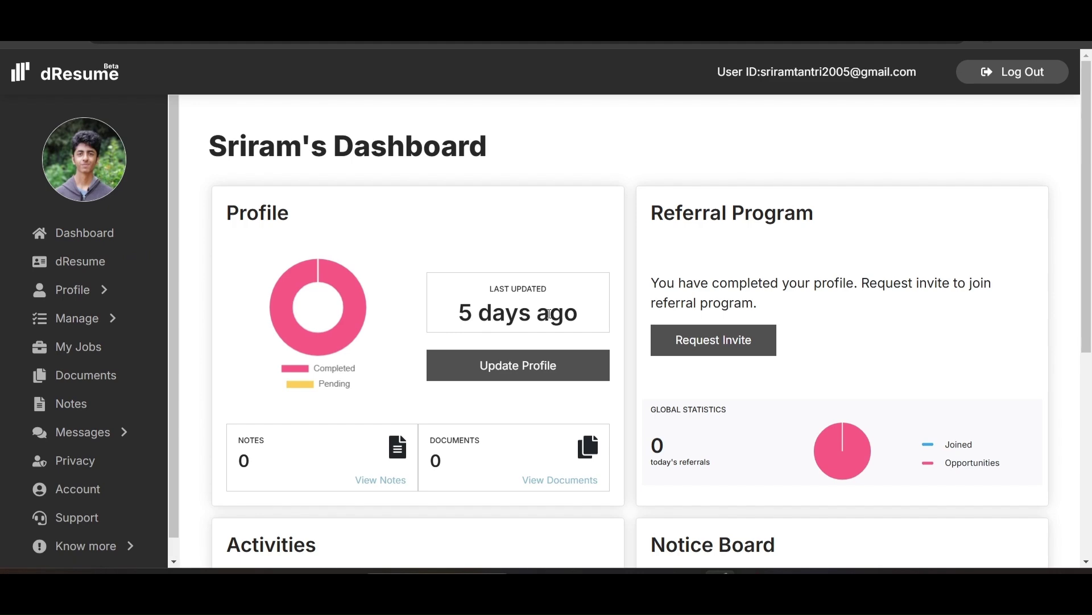
Scroll down to the dashboard's Activities and Notice Board, then open the dResume visual resume
scroll(549, 313, "down", 4)
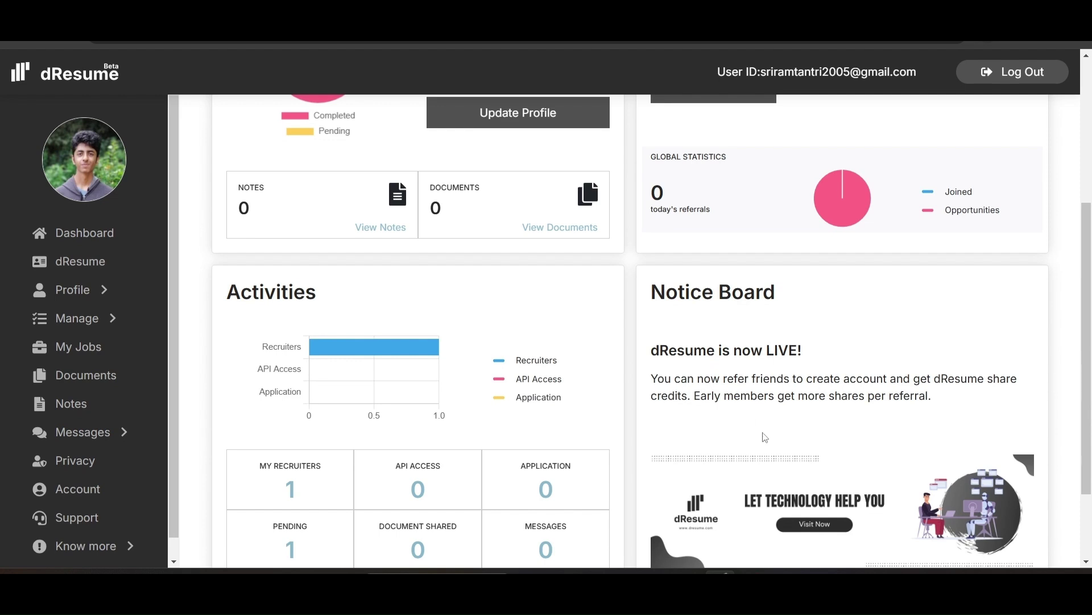
left_click(76, 267)
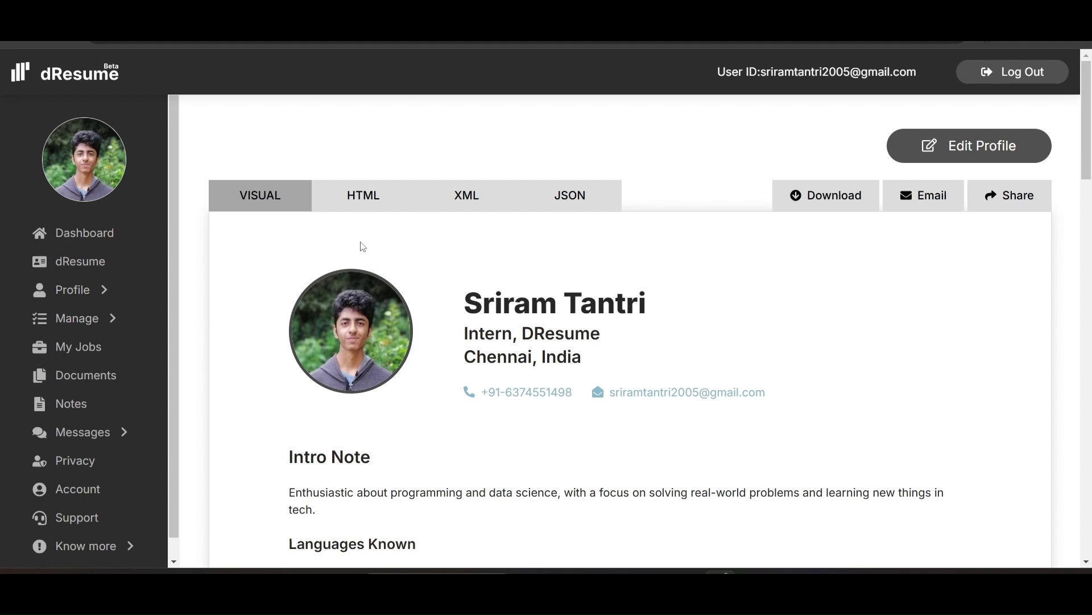
Scroll through the visual resume, then go to Profile > Personal Info
scroll(506, 300, "down", 15)
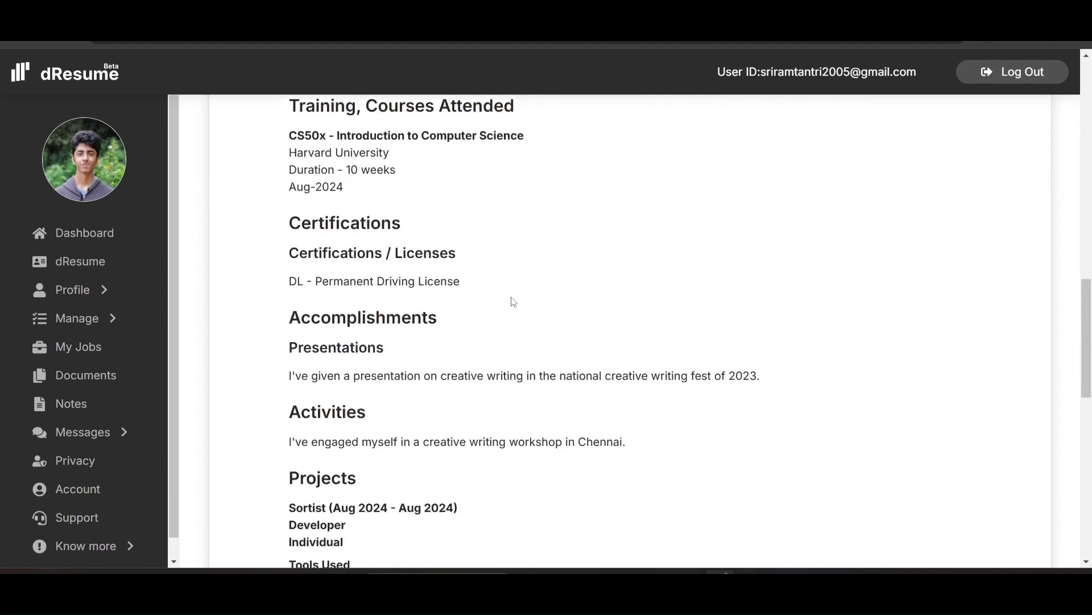
left_click(95, 294)
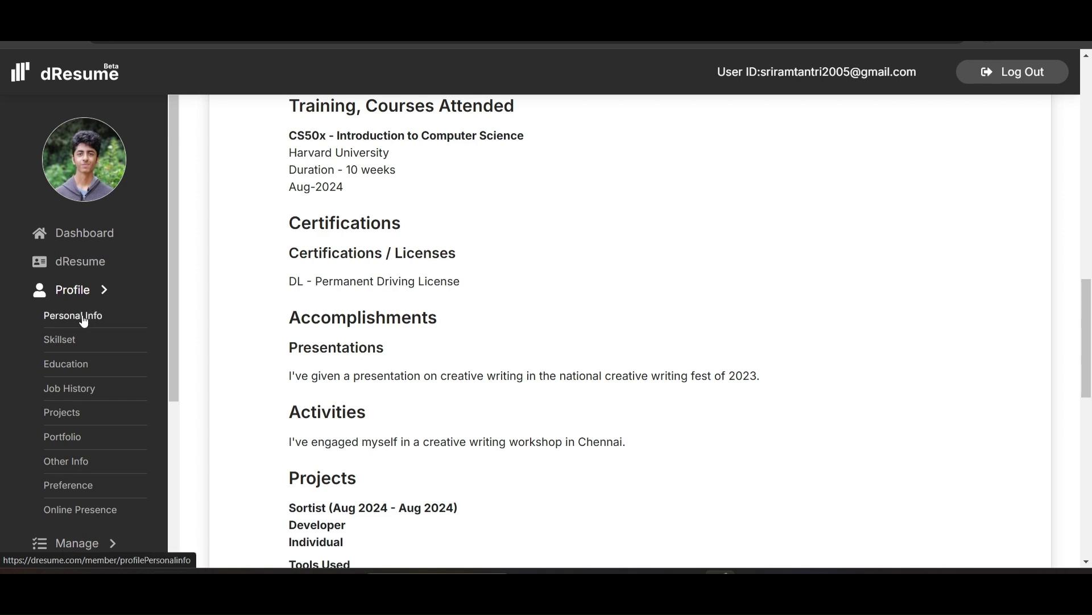
left_click(83, 317)
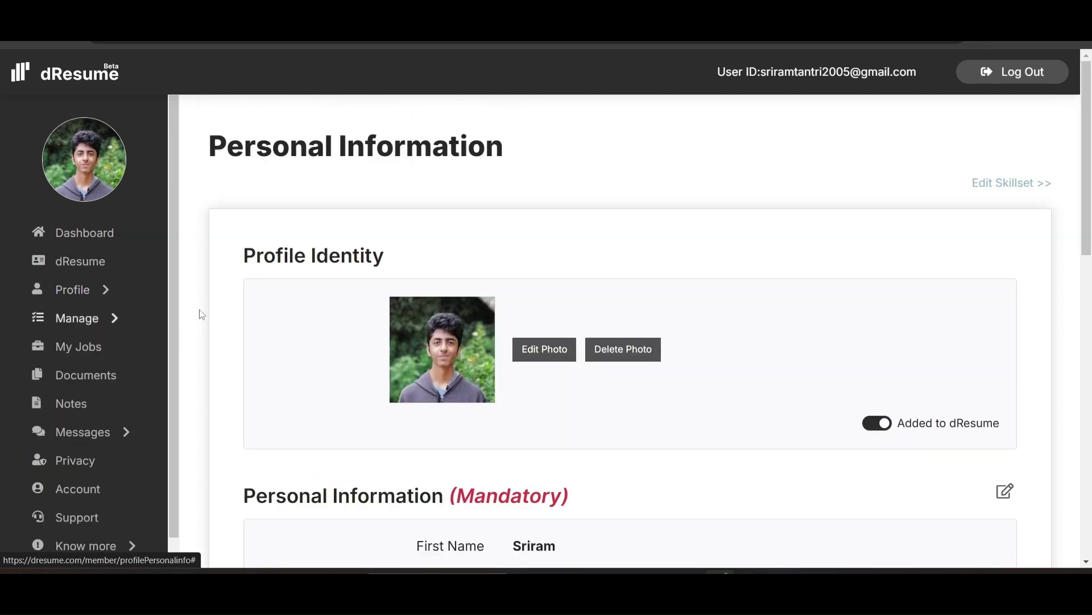
Scroll through the personal, communication and contact details, then open the Intro & Skills page
scroll(284, 320, "down", 5)
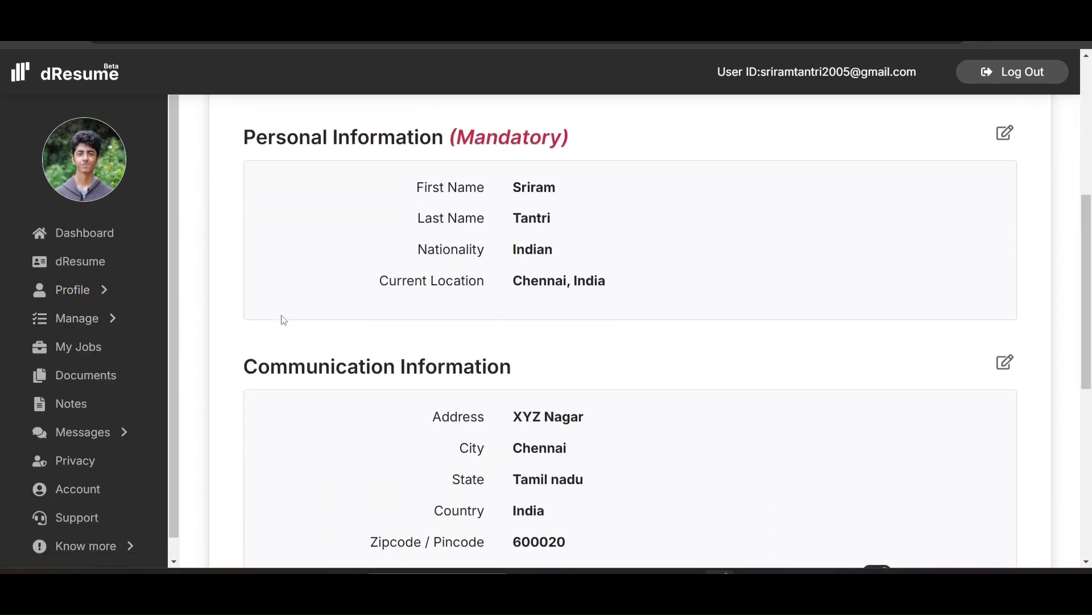
scroll(284, 319, "down", 5)
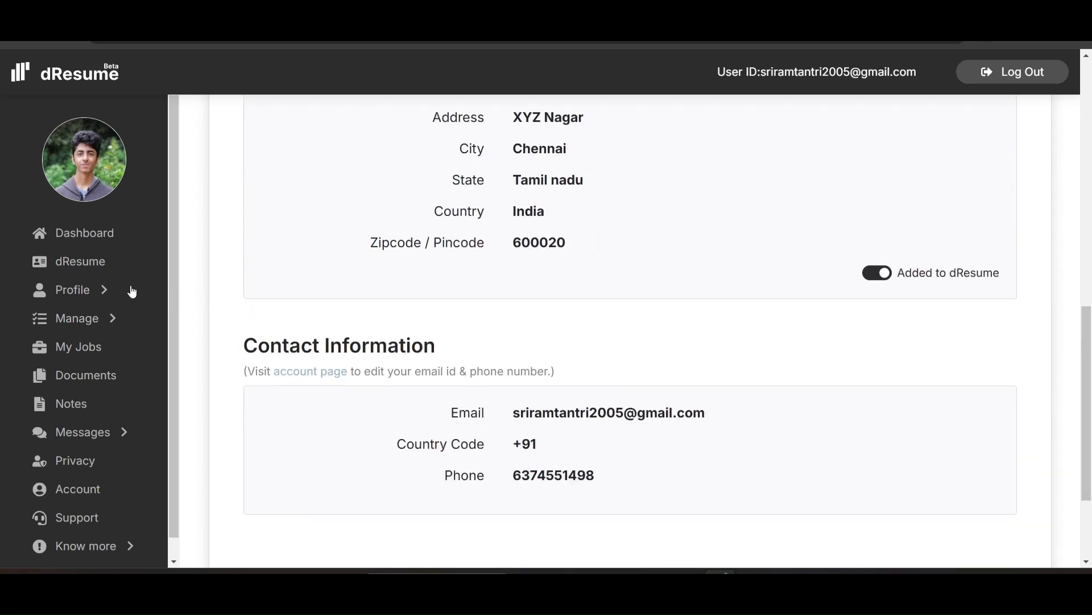
left_click(103, 290)
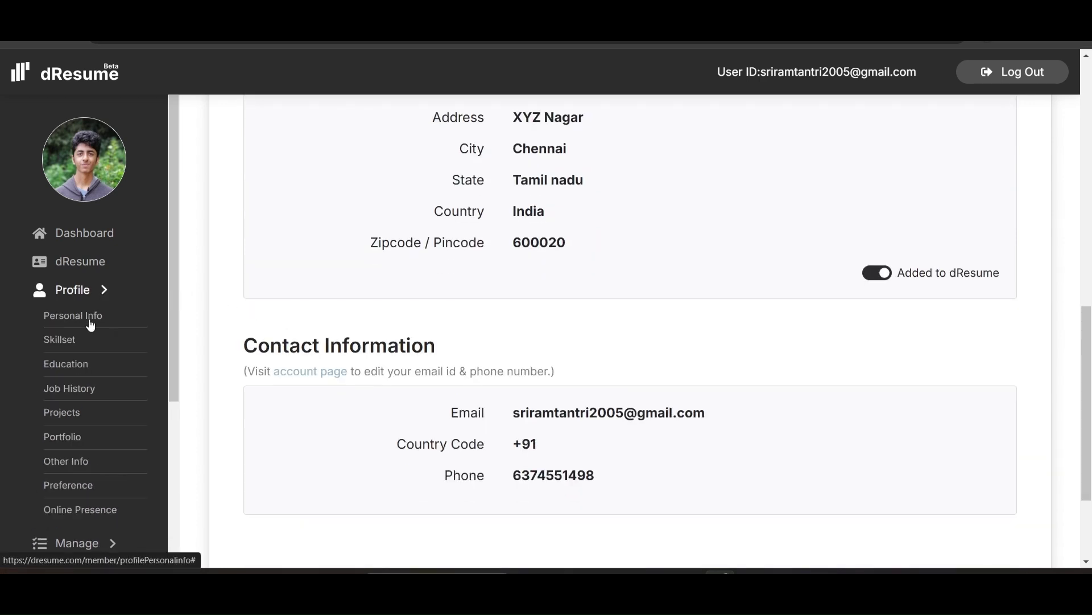
left_click(71, 342)
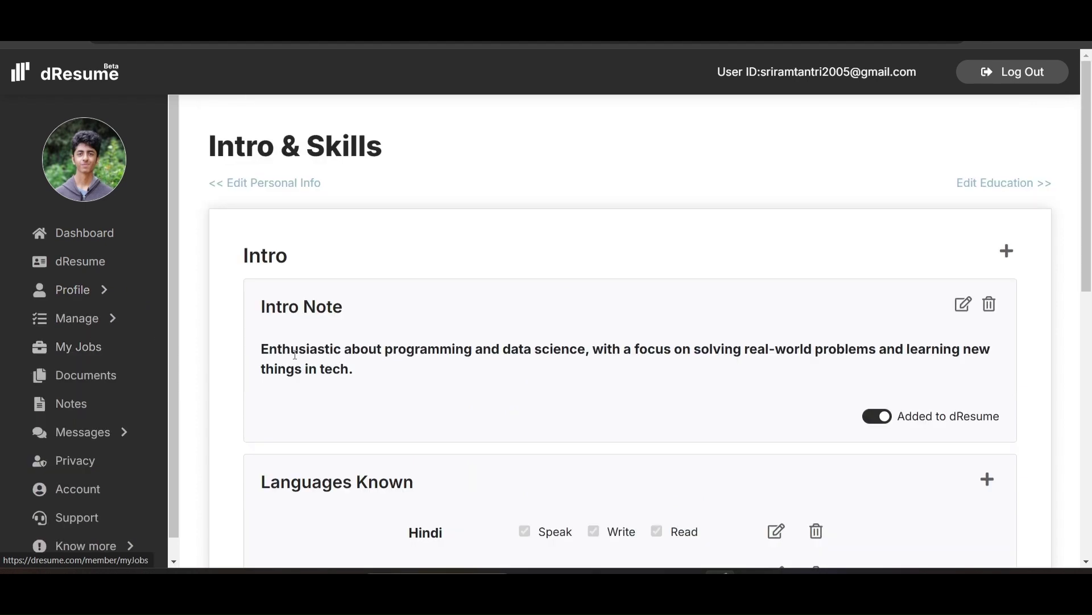
Review the intro note, three languages, soft skills and key skills, then open Education
scroll(295, 355, "down", 2)
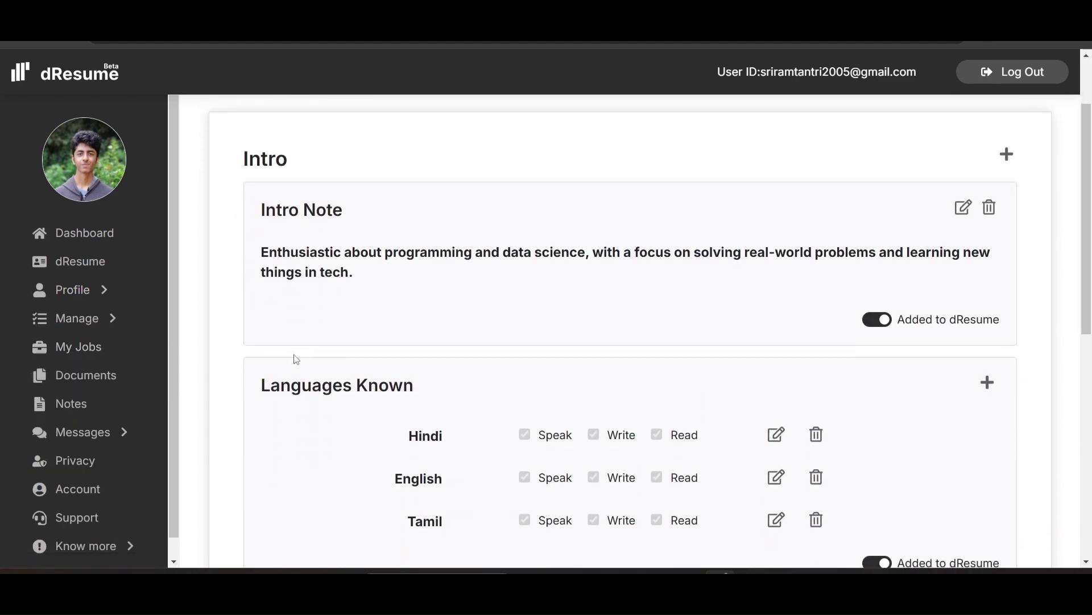
scroll(297, 359, "down", 8)
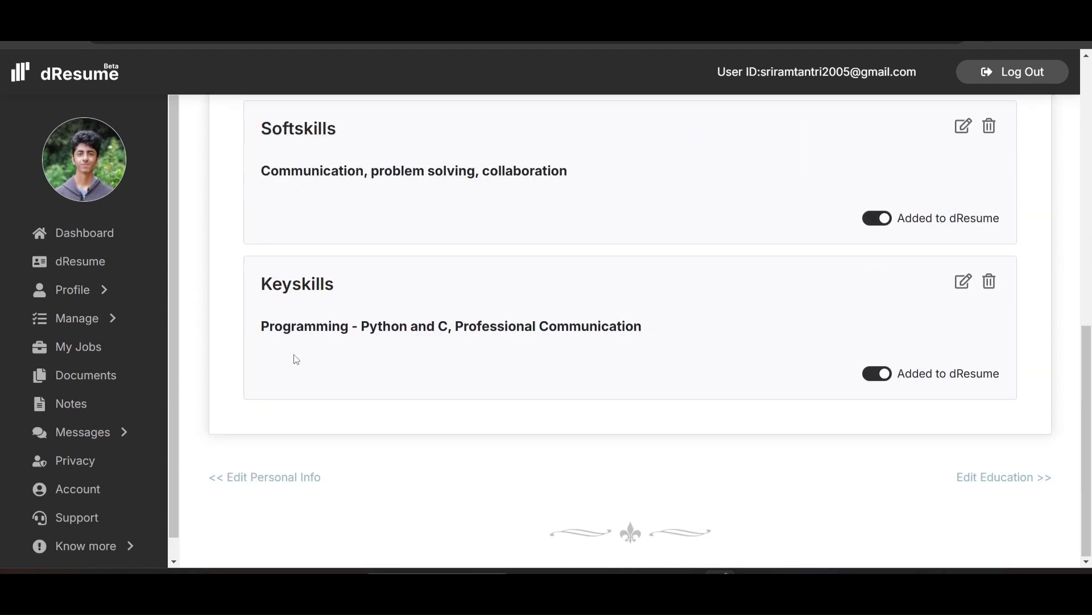
left_click(77, 289)
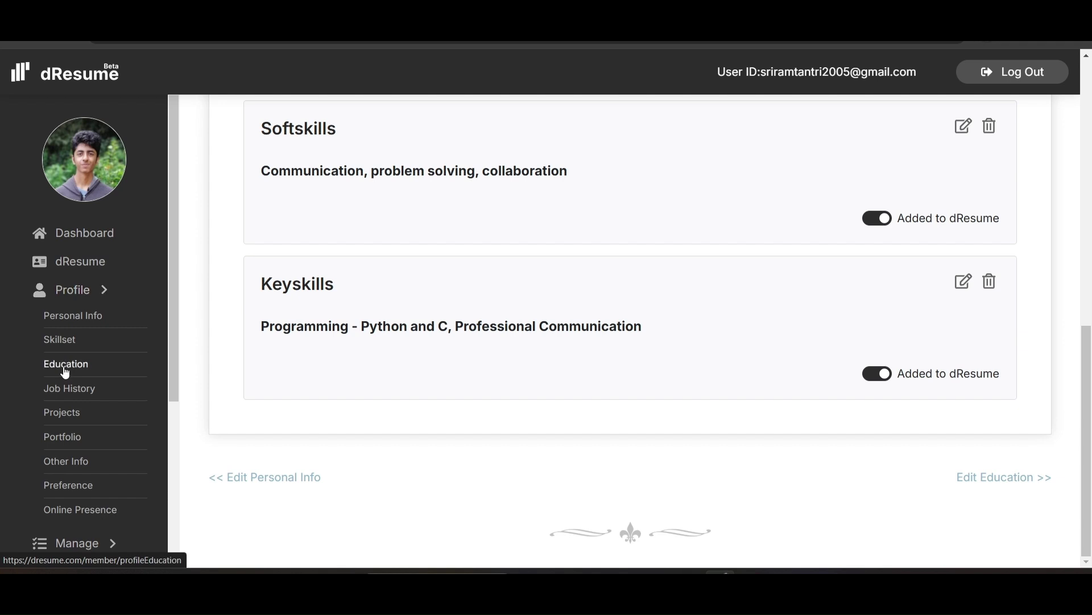
left_click(66, 367)
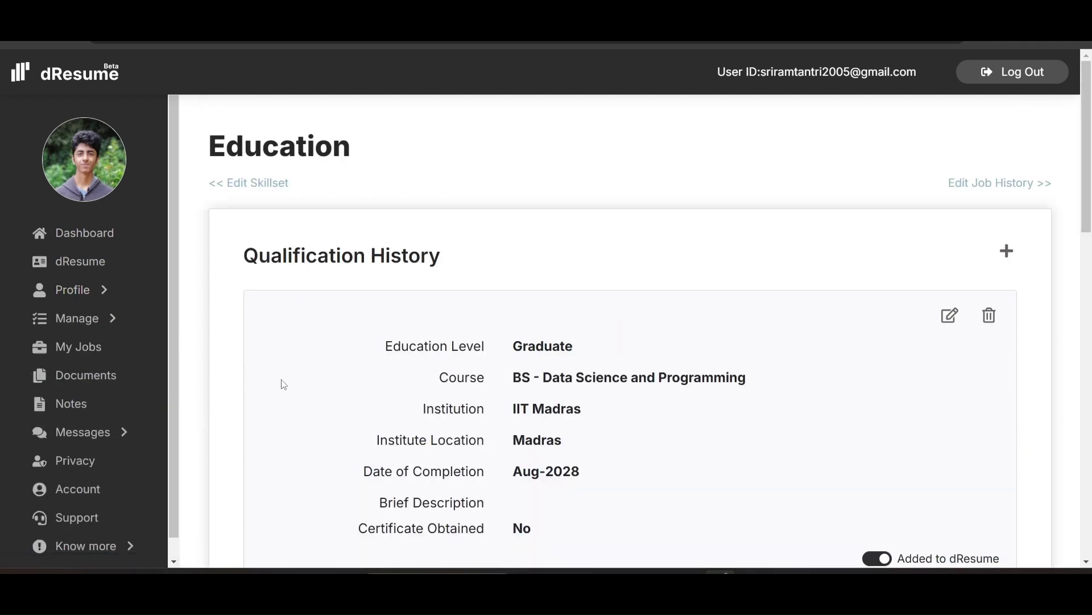
Check the education record, then open the Job History (Experience) page
scroll(321, 388, "down", 1)
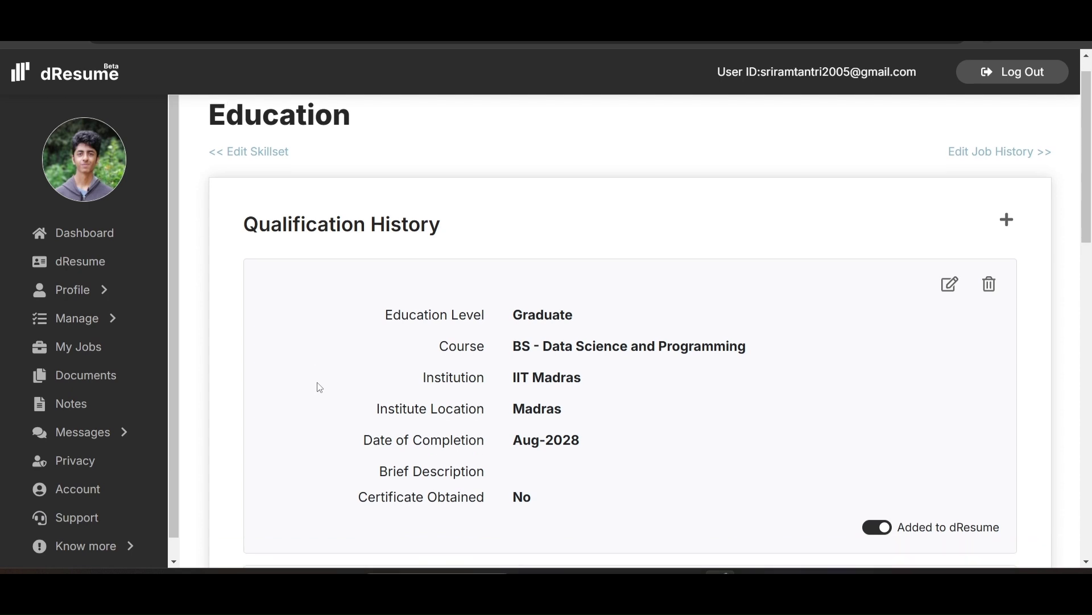
left_click(99, 287)
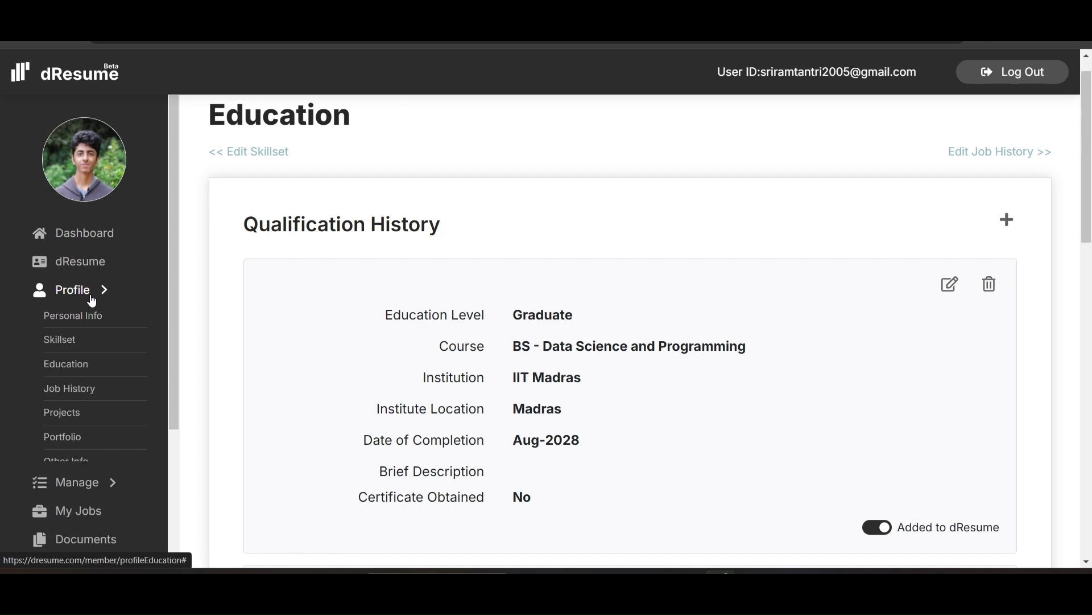
scroll(92, 297, "down", 2)
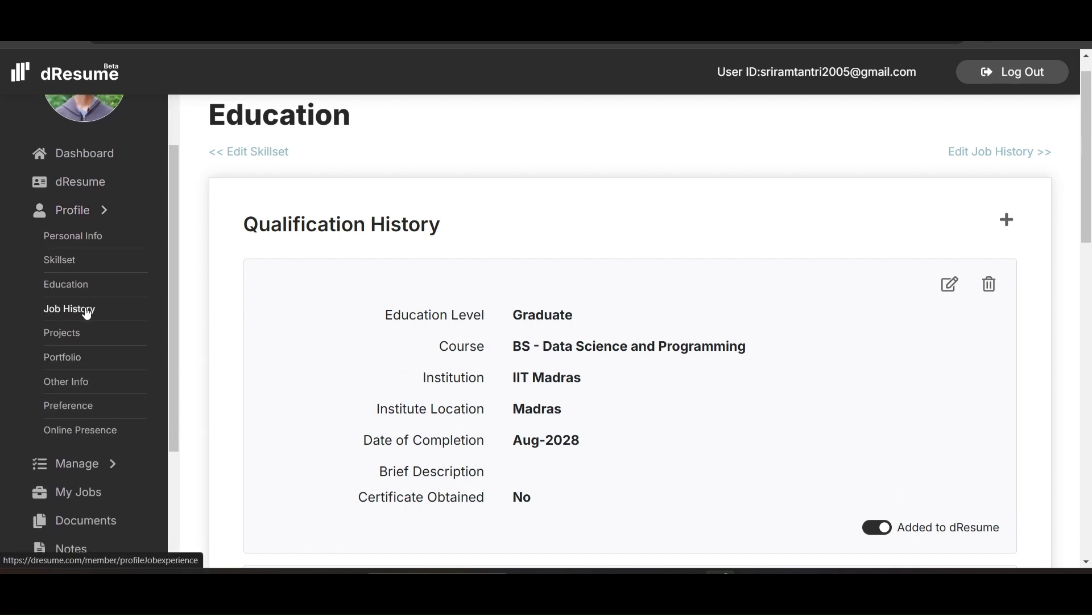
left_click(87, 311)
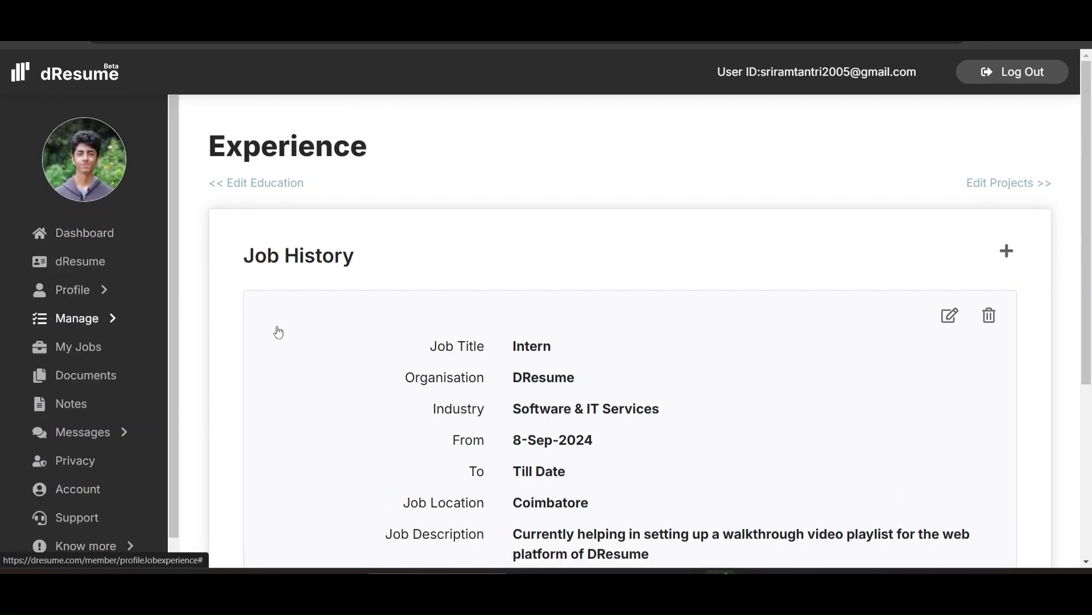
Review the Intern job entry, then open the Projects page with the Sortist project
scroll(321, 354, "down", 1)
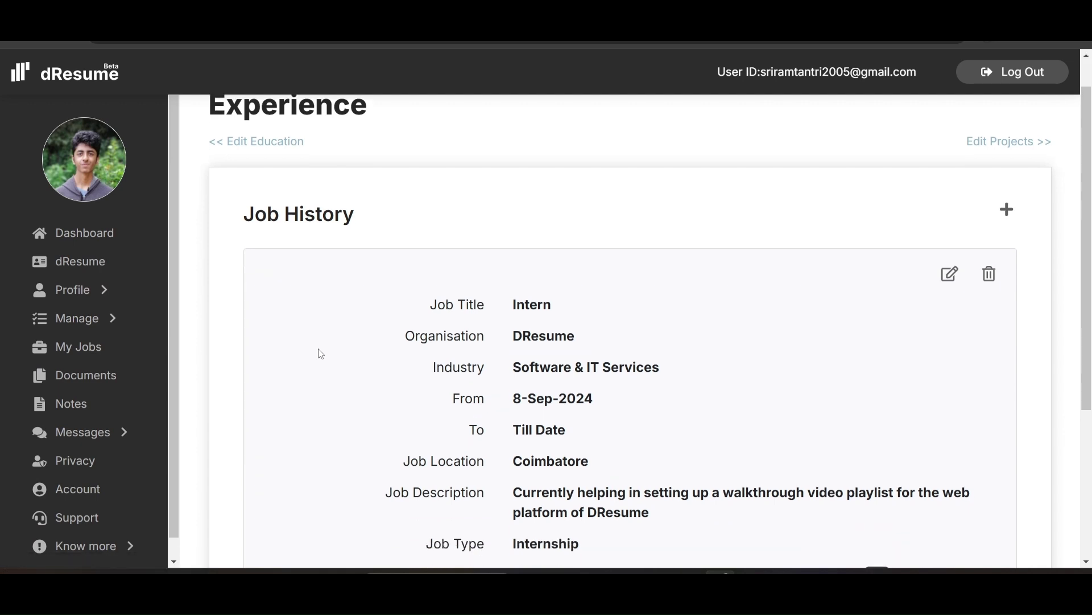
scroll(320, 353, "down", 3)
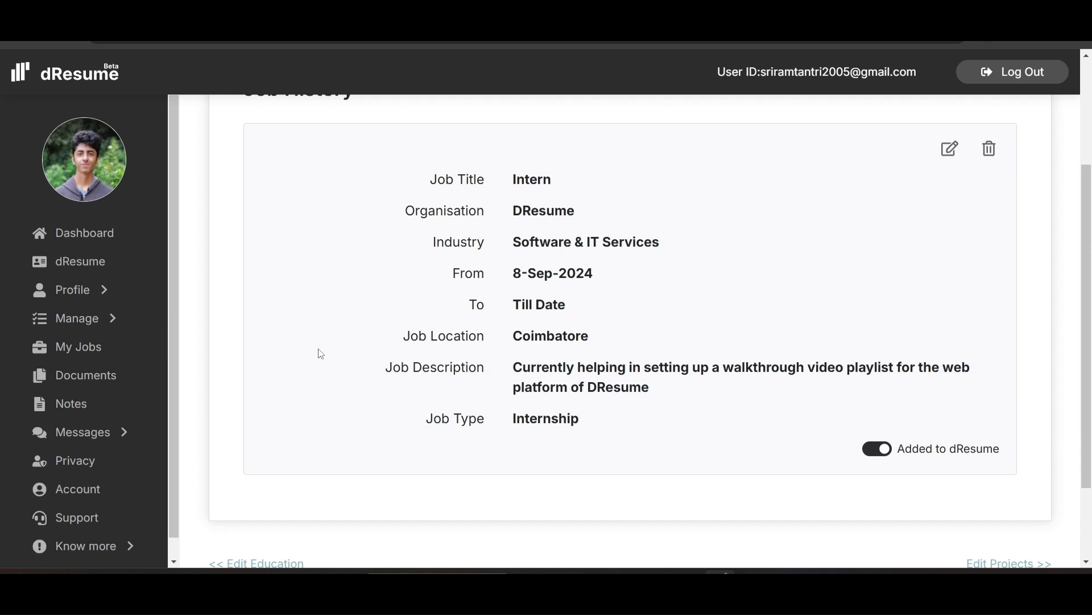
left_click(87, 304)
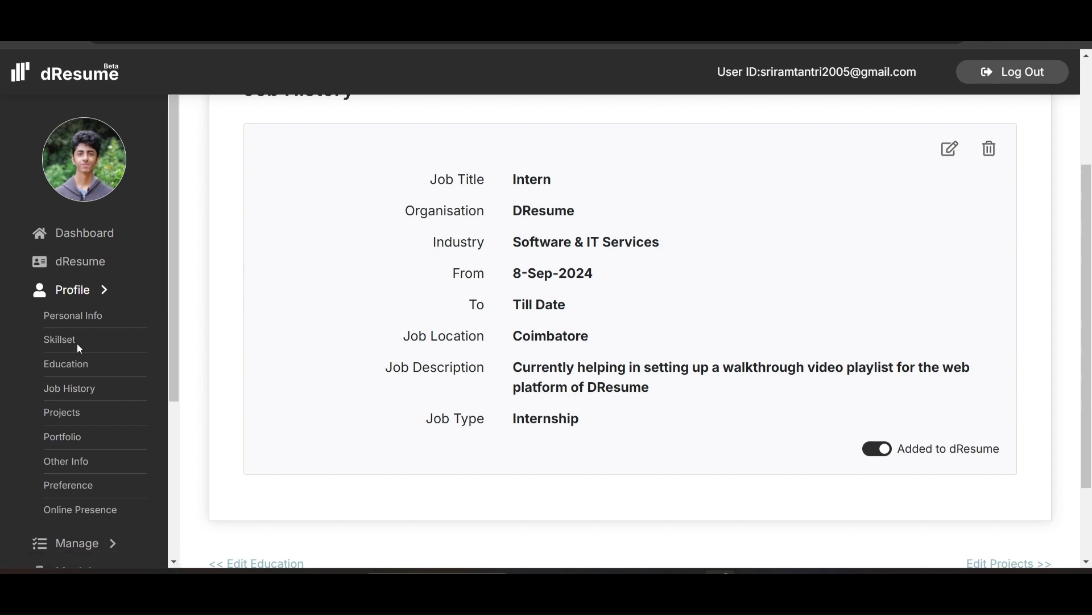
scroll(78, 344, "down", 2)
left_click(75, 313)
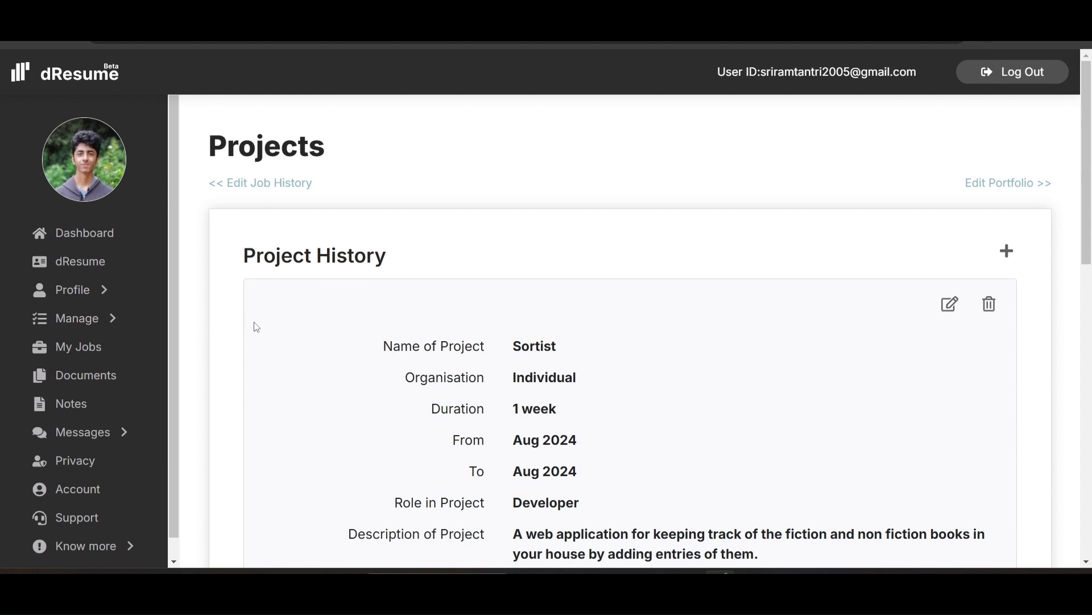
Scroll the Sortist project details, then open the Personal Photography Portfolio entry page
scroll(393, 340, "down", 1)
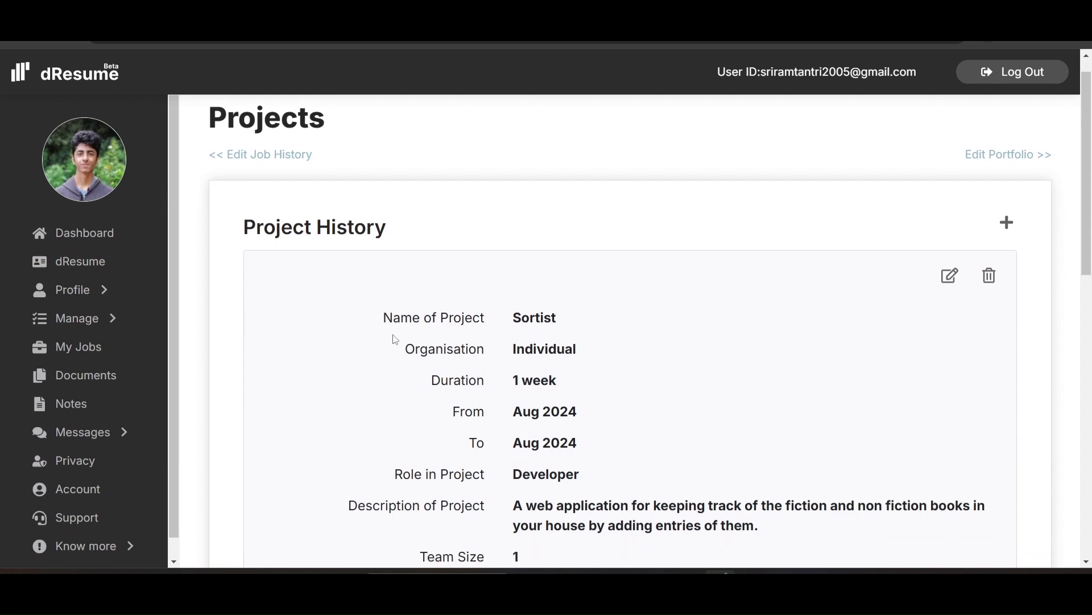
scroll(395, 340, "down", 3)
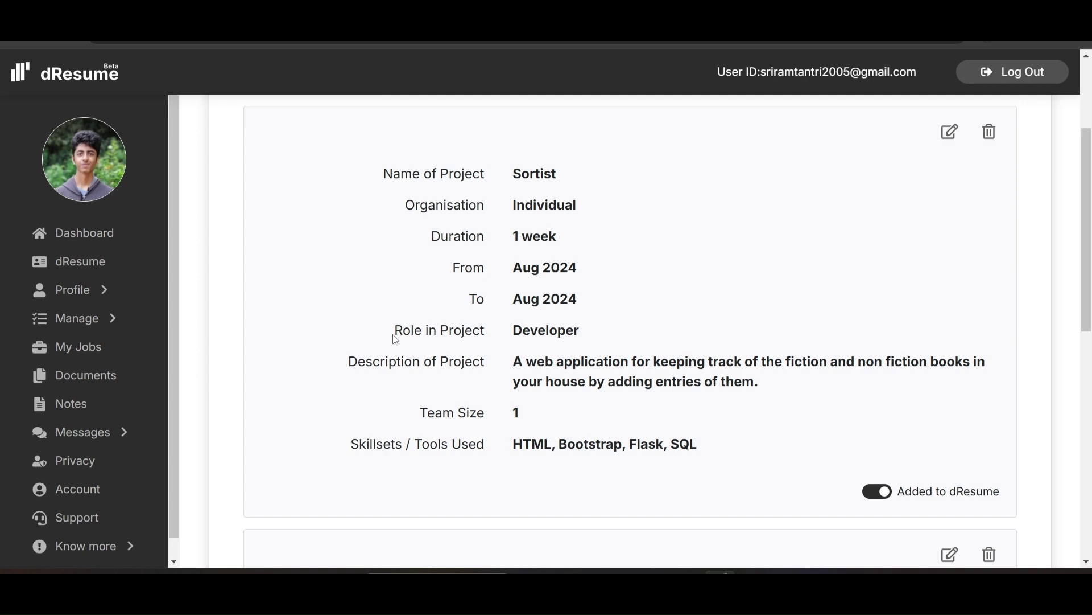
left_click(98, 293)
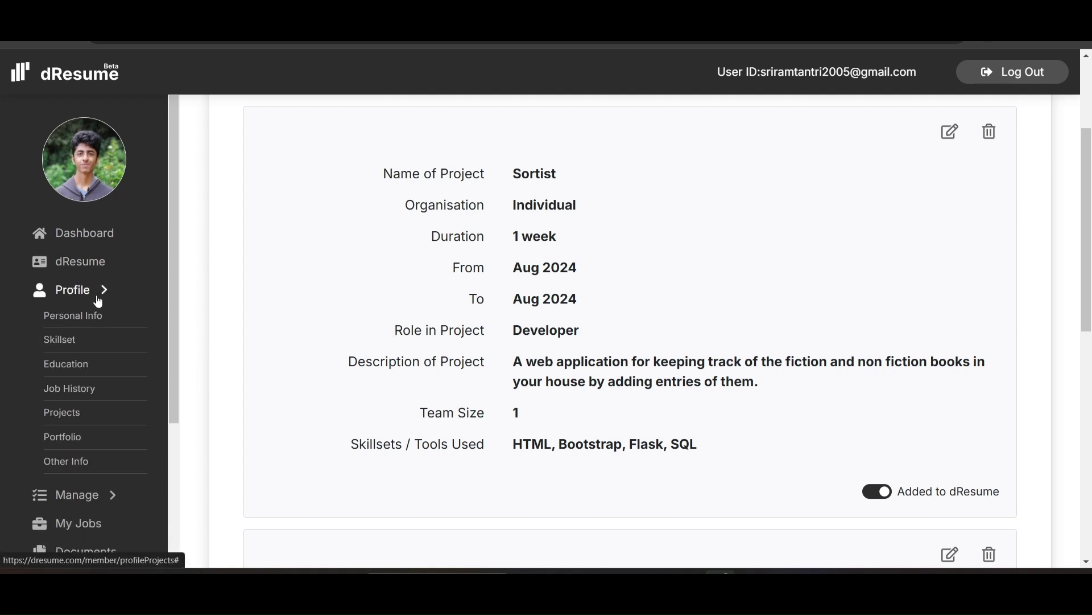
scroll(86, 389, "down", 1)
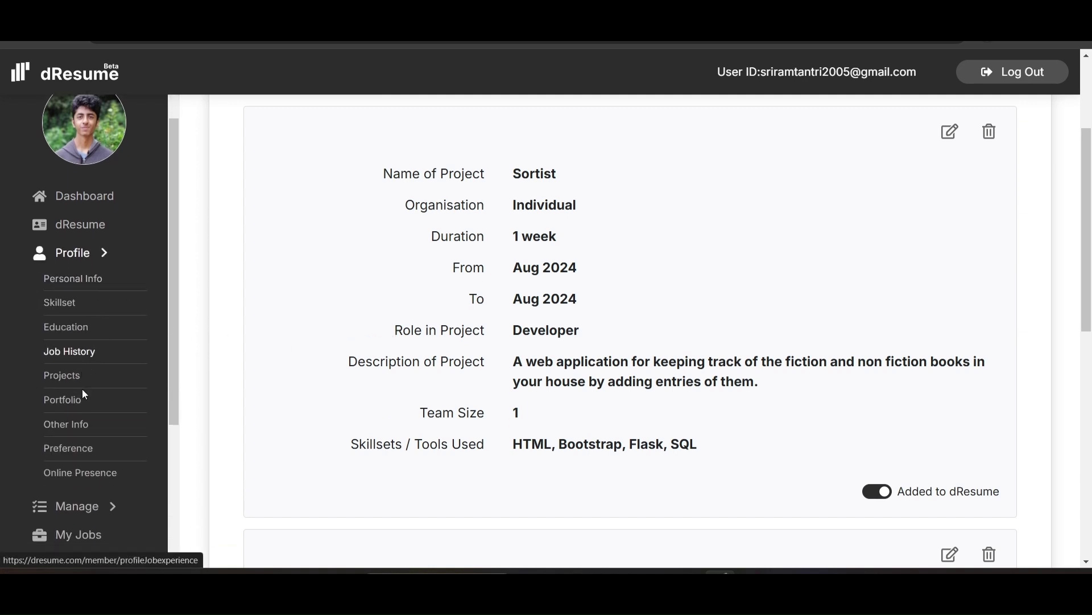
left_click(71, 405)
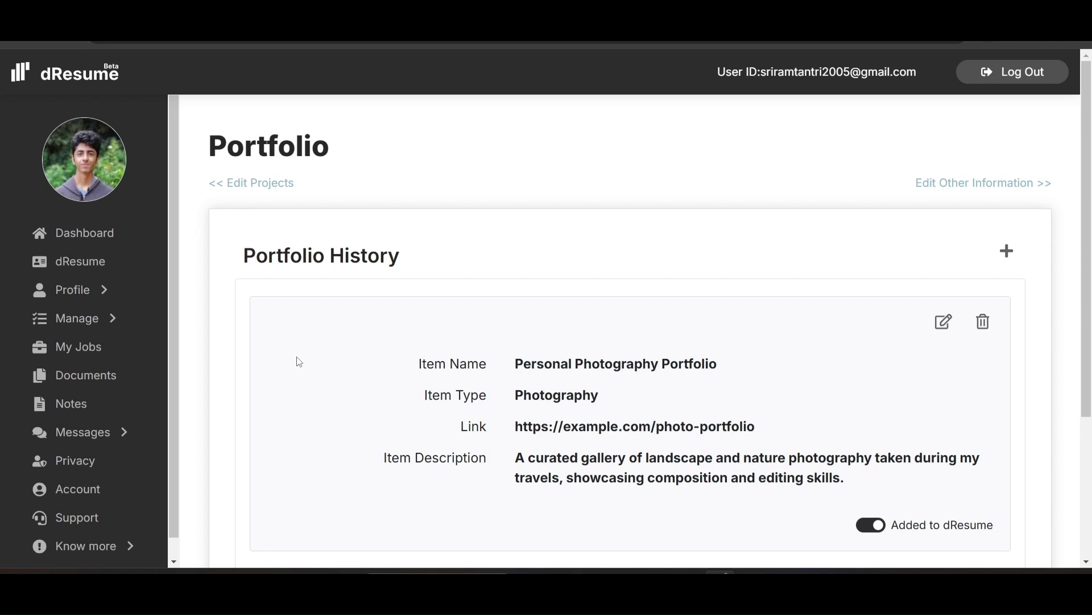
left_click(102, 293)
View training courses on Other Info, then open Preference showing Coimbatore and relocation Yes
scroll(76, 416, "down", 1)
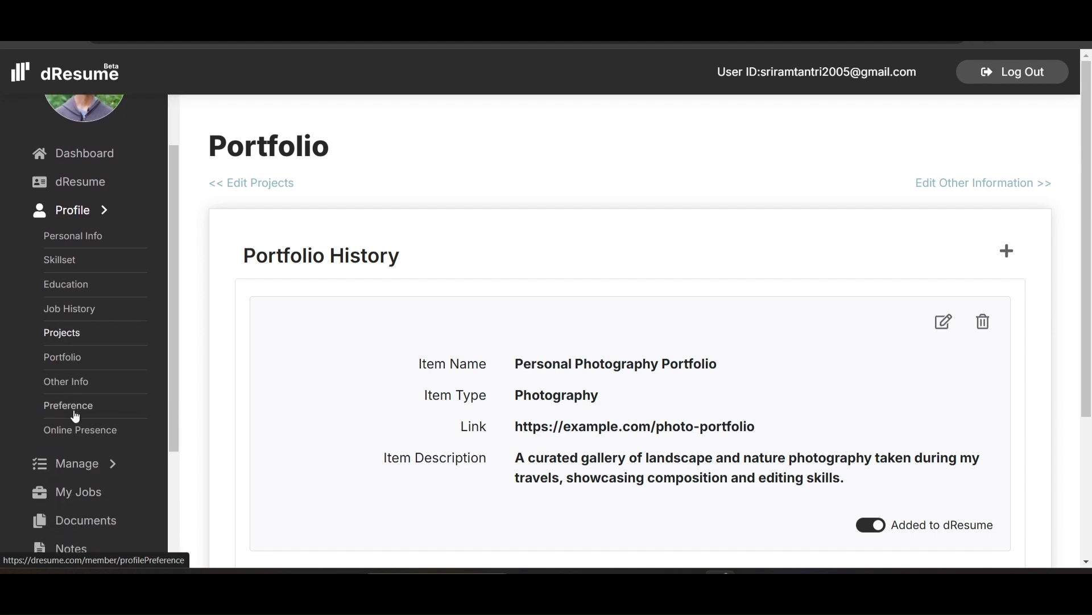
left_click(78, 382)
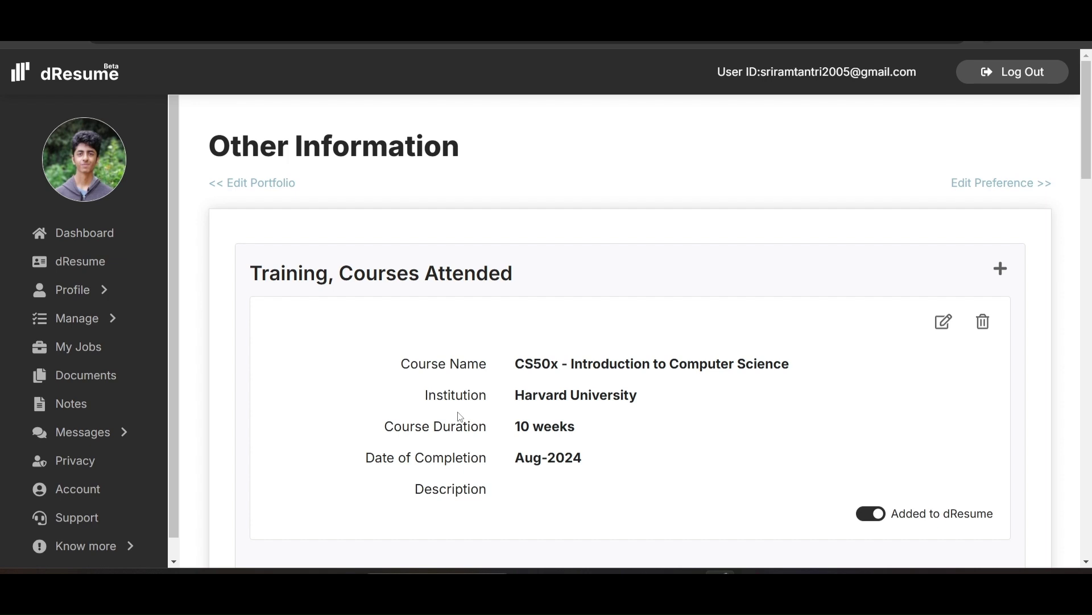
left_click(98, 289)
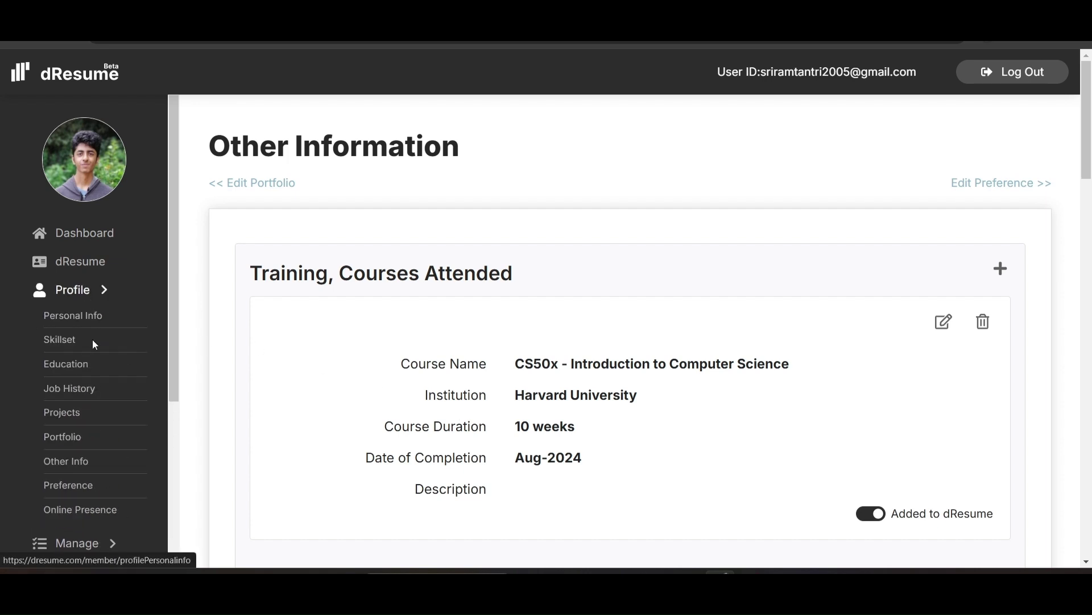
scroll(92, 339, "down", 2)
left_click(73, 412)
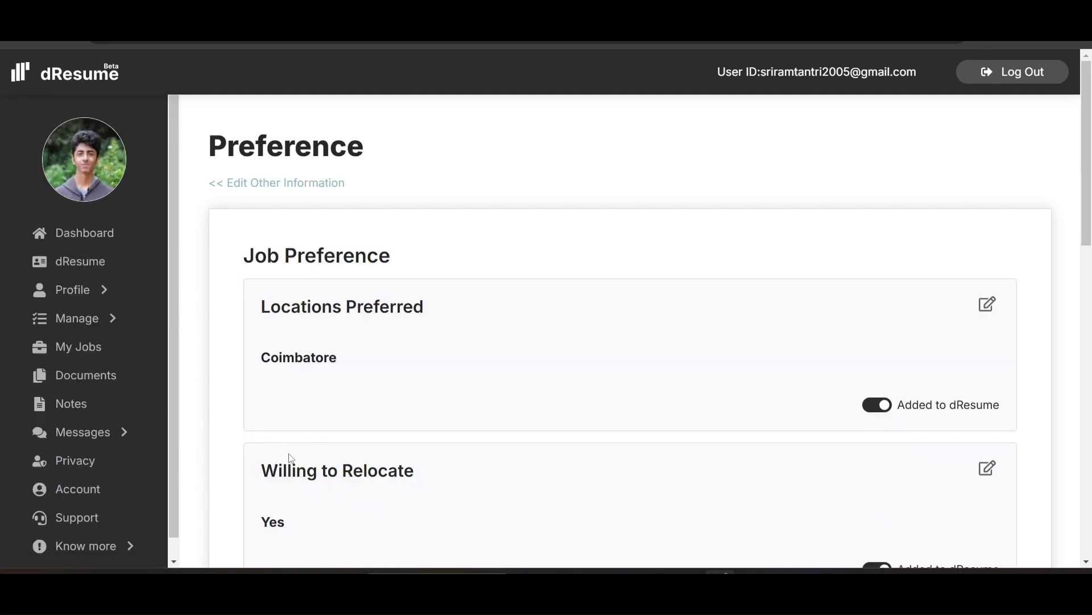
Scroll the remaining job preferences, then open Online Presence with its linktr.ee link card
scroll(351, 352, "down", 3)
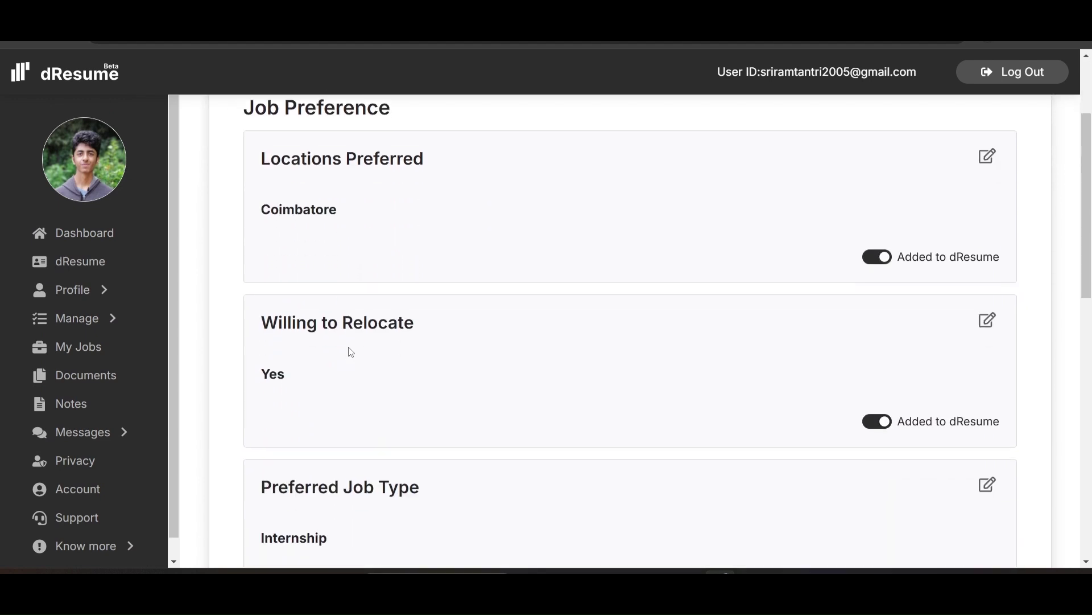
scroll(350, 350, "down", 10)
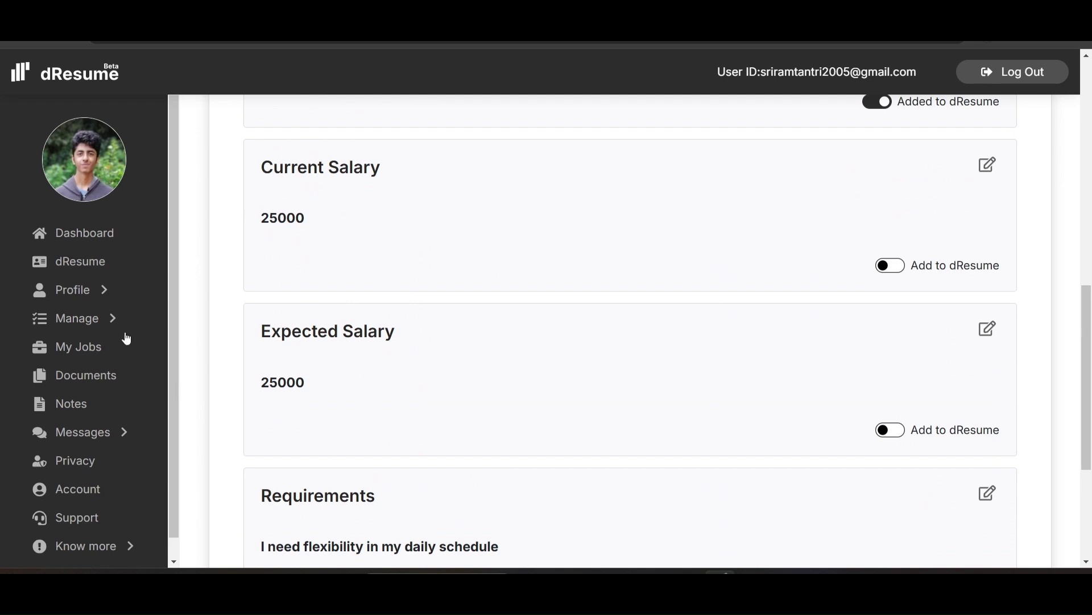
left_click(89, 299)
left_click(89, 299)
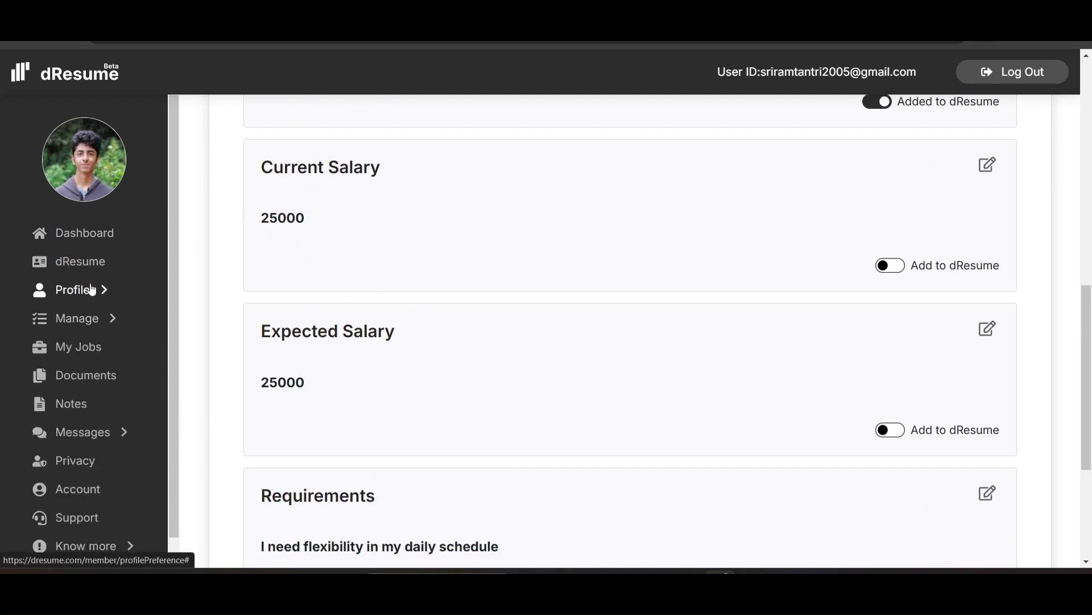
left_click(94, 292)
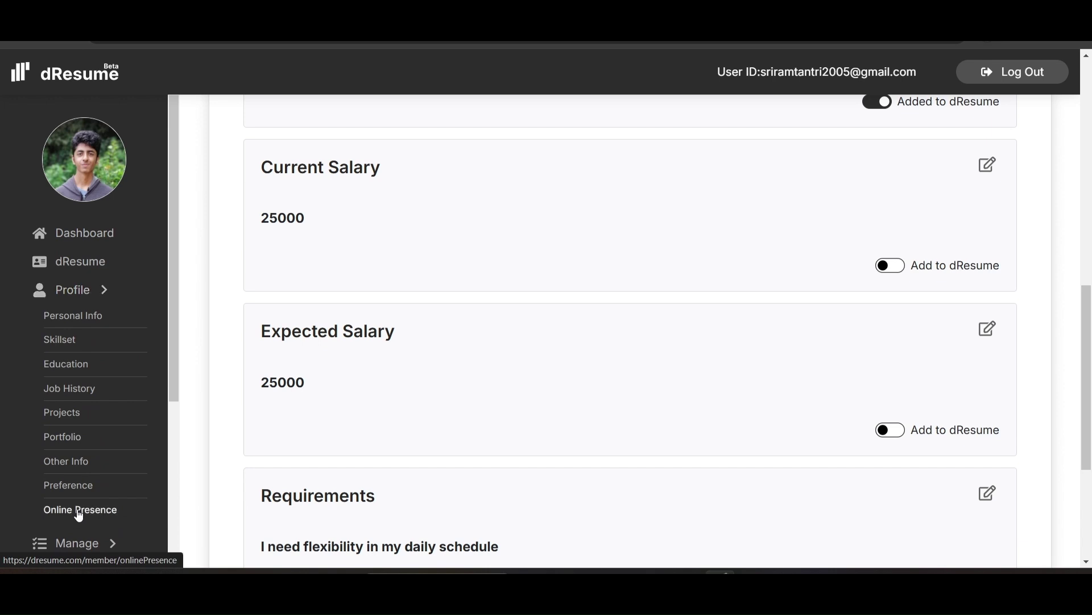
left_click(79, 514)
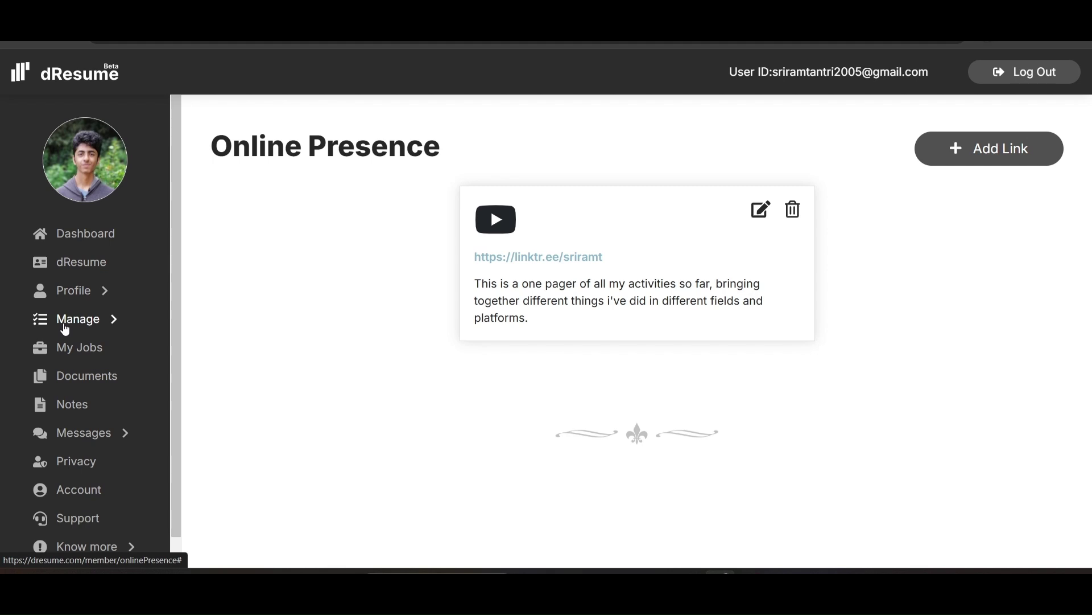
left_click(64, 325)
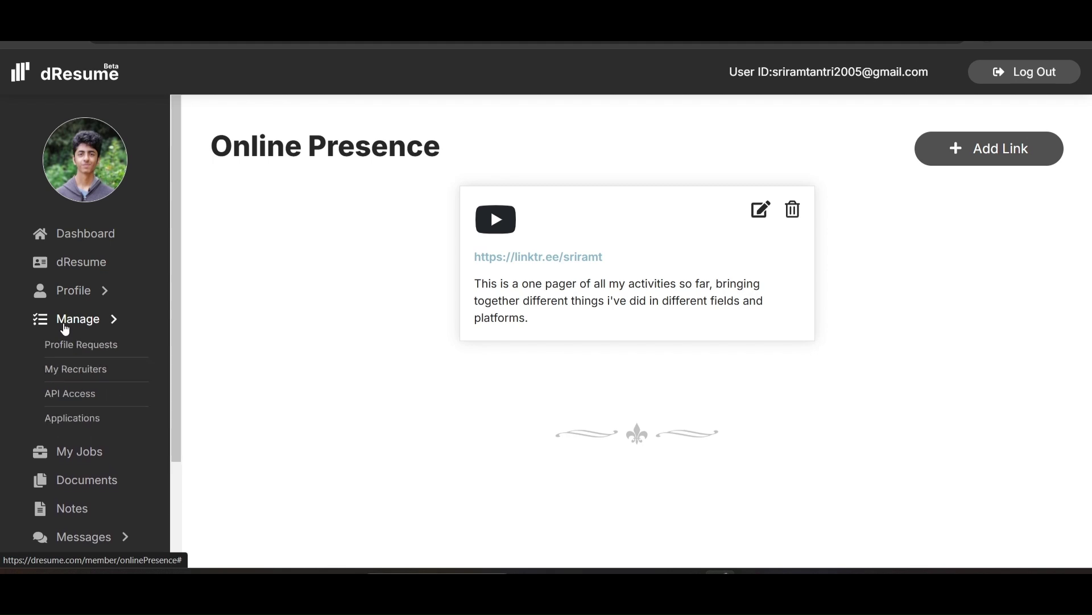
Check the pending Profile Requests, then the My Recruiters list
left_click(73, 345)
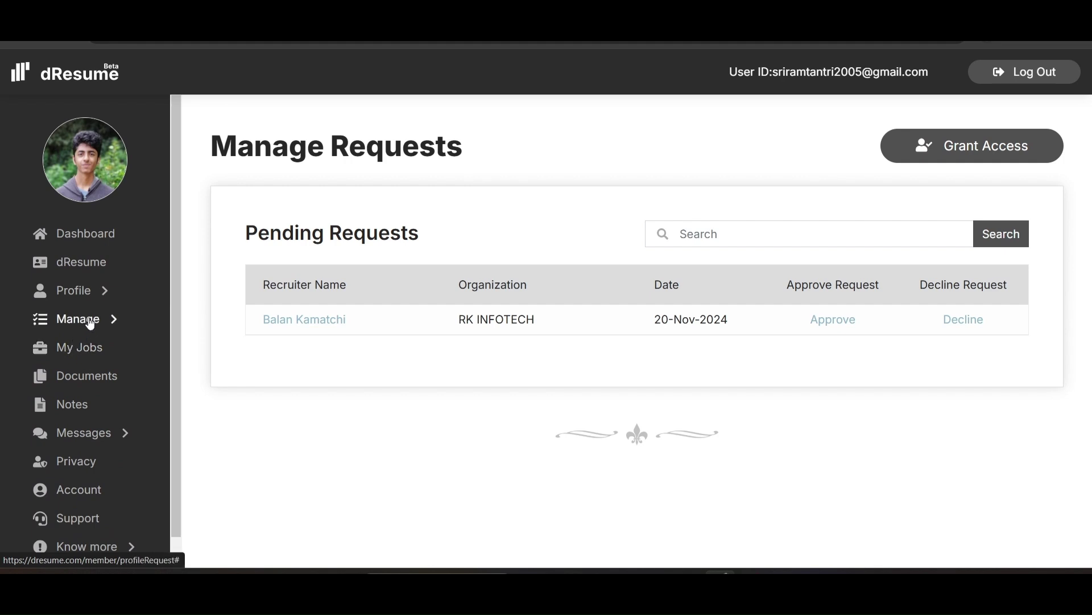
left_click(88, 322)
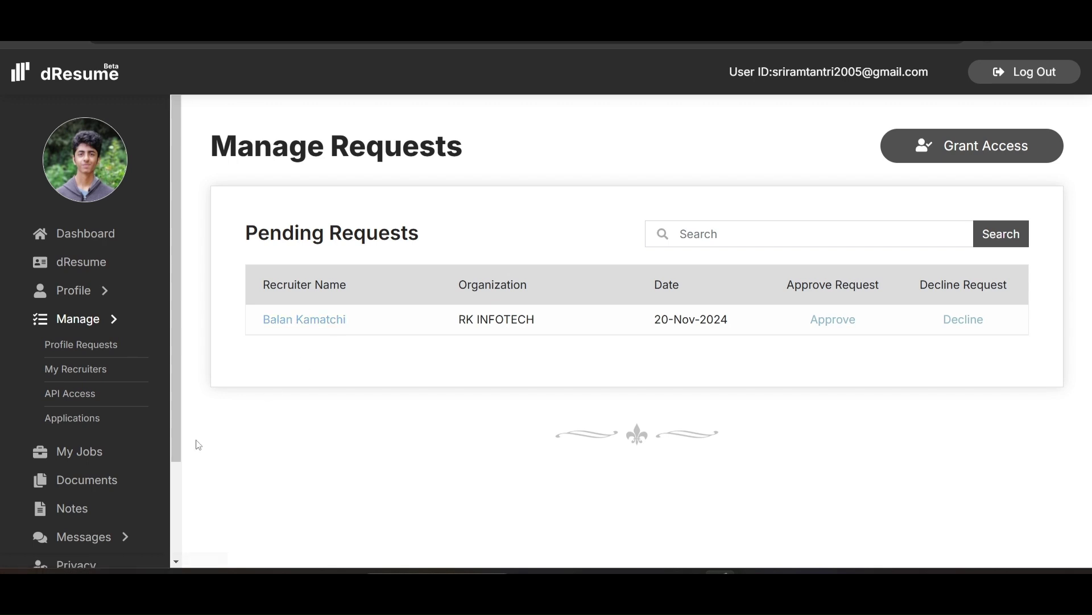
left_click(96, 368)
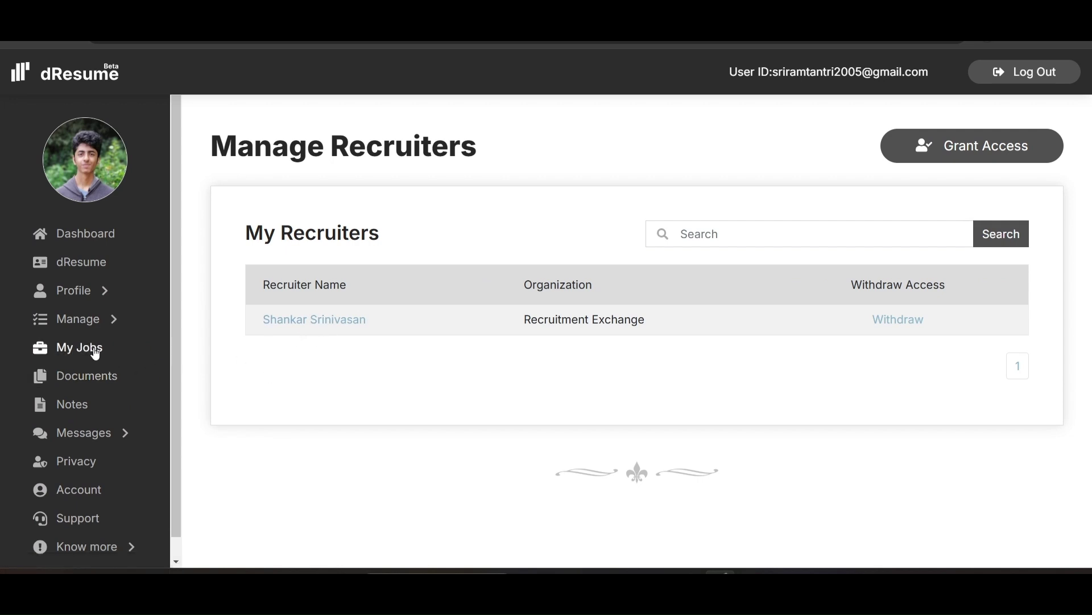
Check the API Access page, then the empty External Applications table
left_click(85, 320)
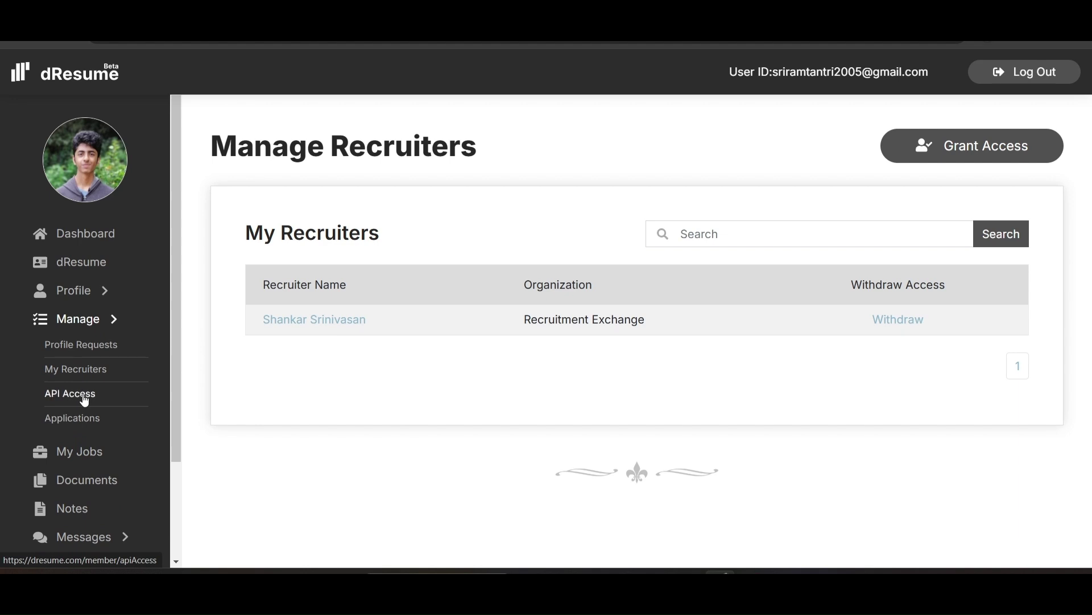
left_click(84, 394)
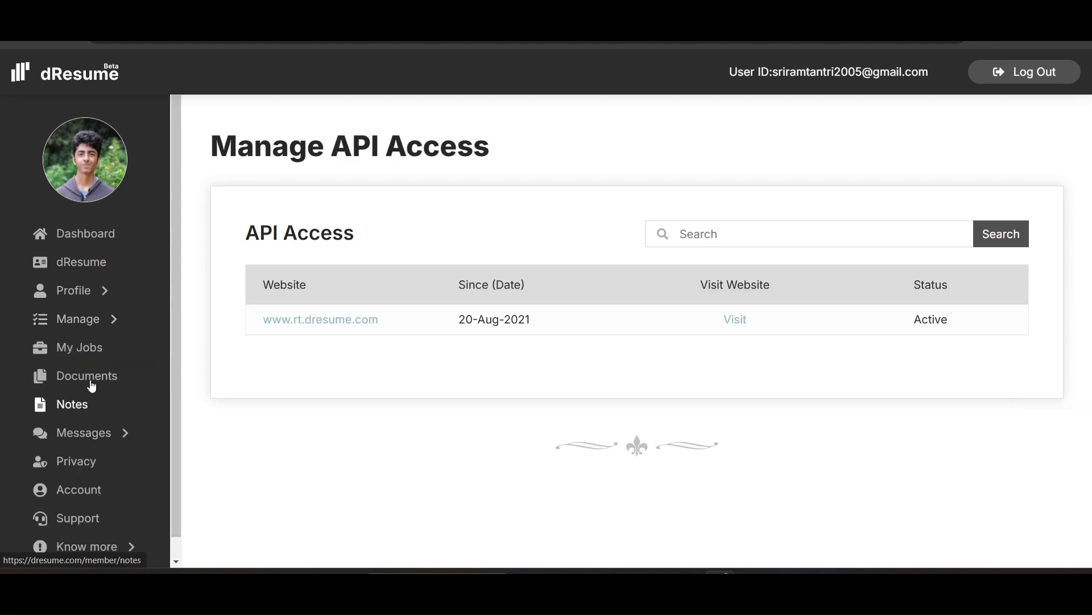
left_click(109, 330)
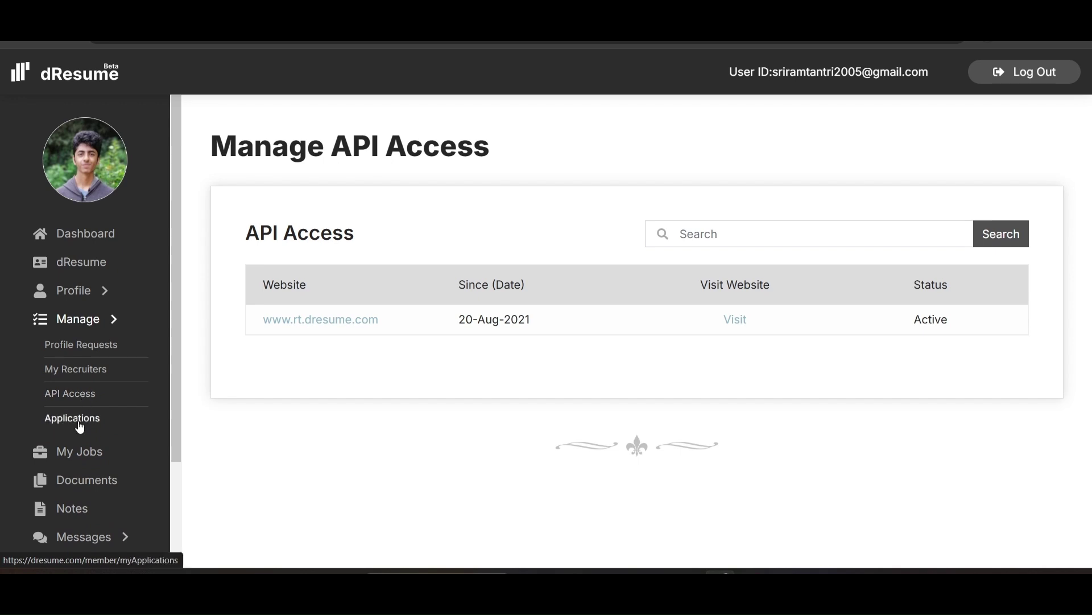
left_click(78, 422)
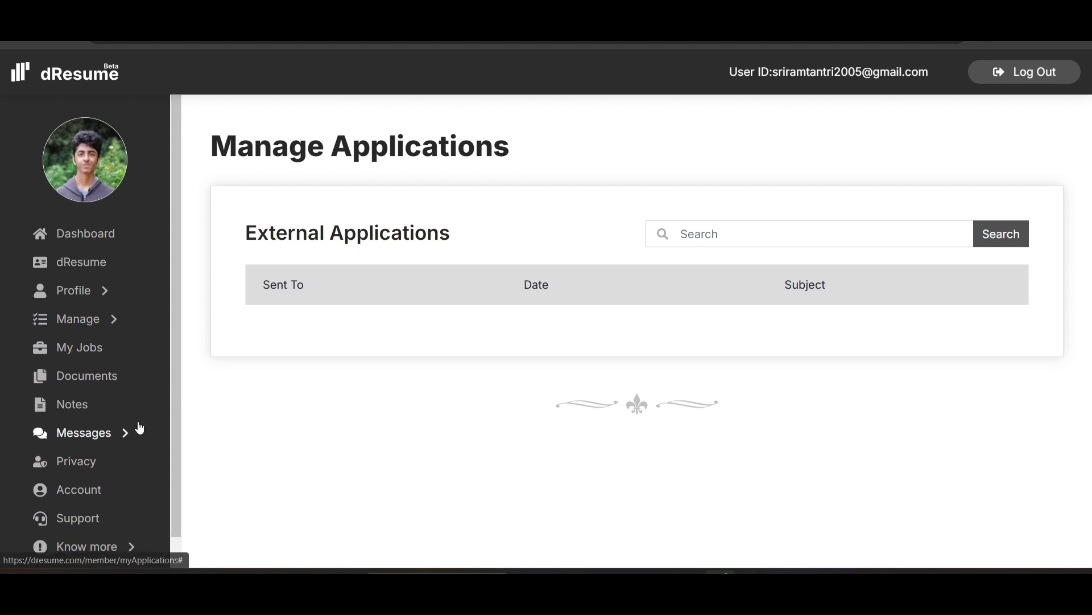
scroll(137, 426, "down", 1)
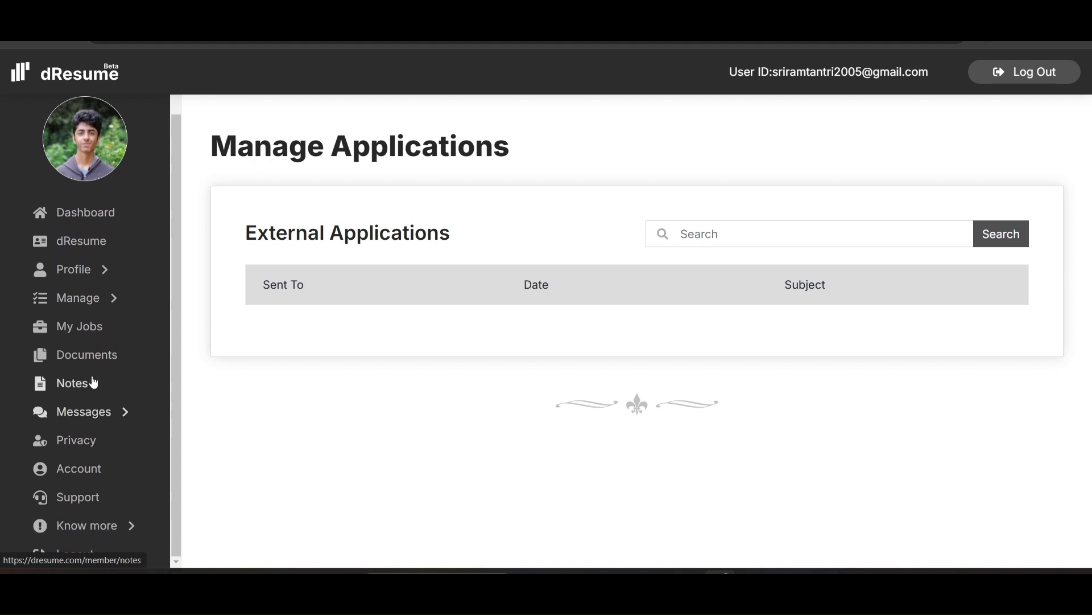
Check the saved Marketing Intern job and the empty My Folders page, then open Notes
left_click(97, 337)
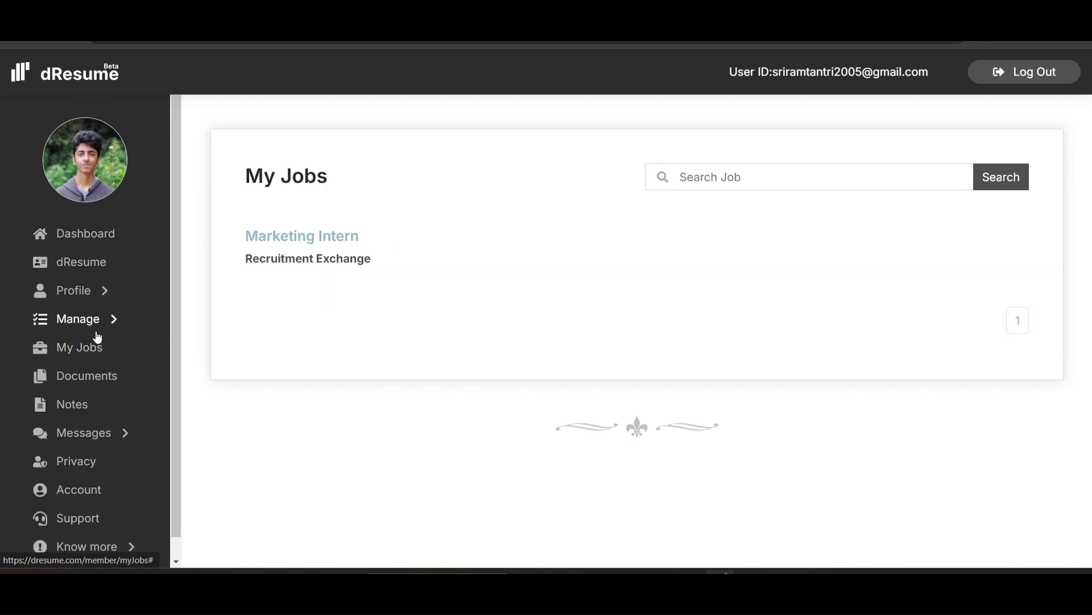
left_click(91, 382)
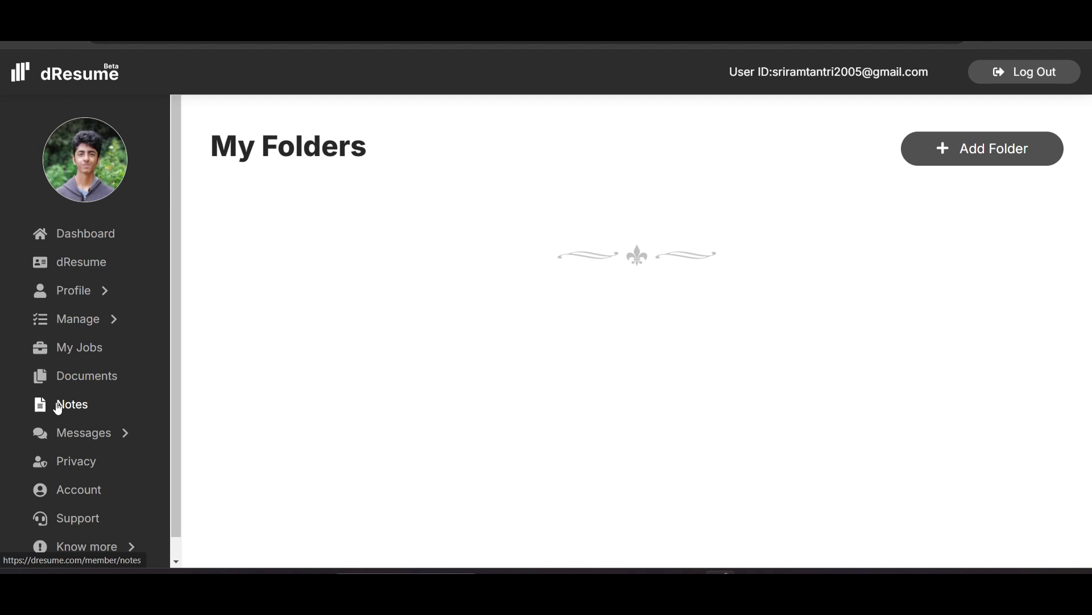
left_click(58, 407)
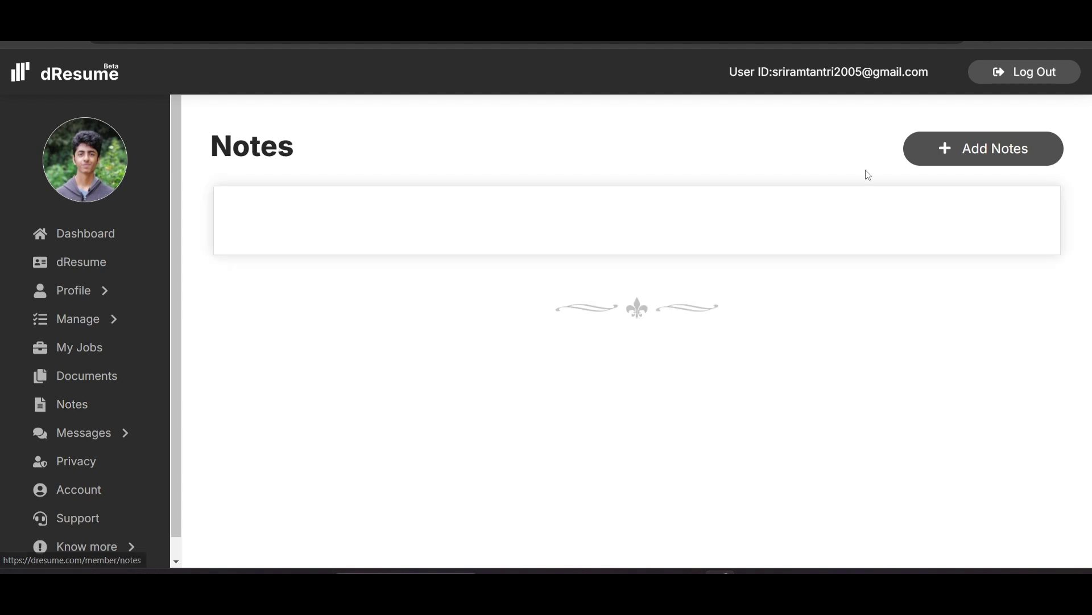
Add a new note with the text 'Test' and save it, dated Dec 02 2024
left_click(924, 160)
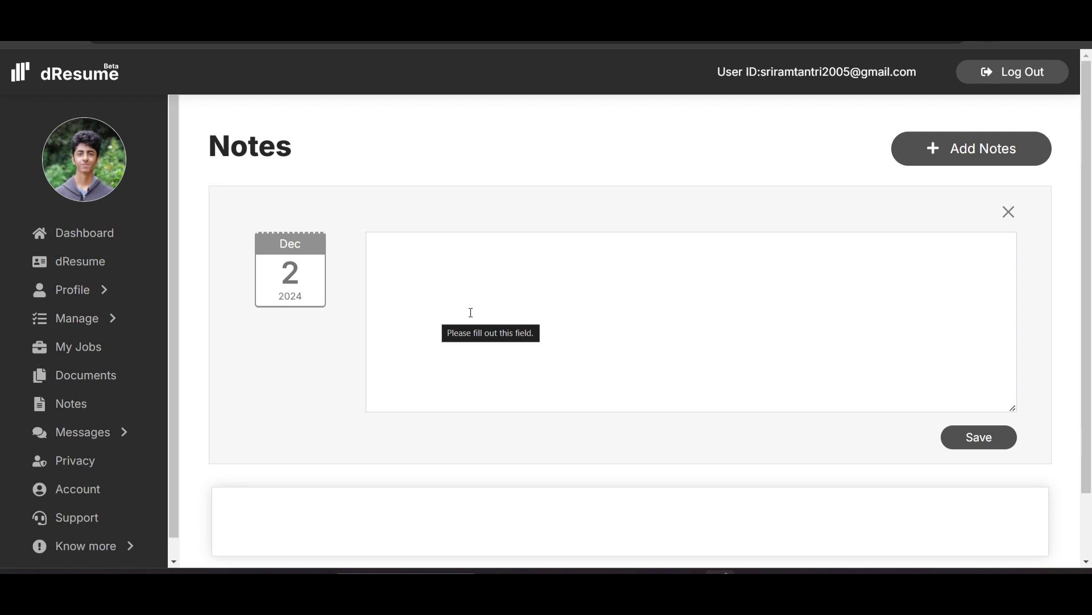
left_click(451, 317)
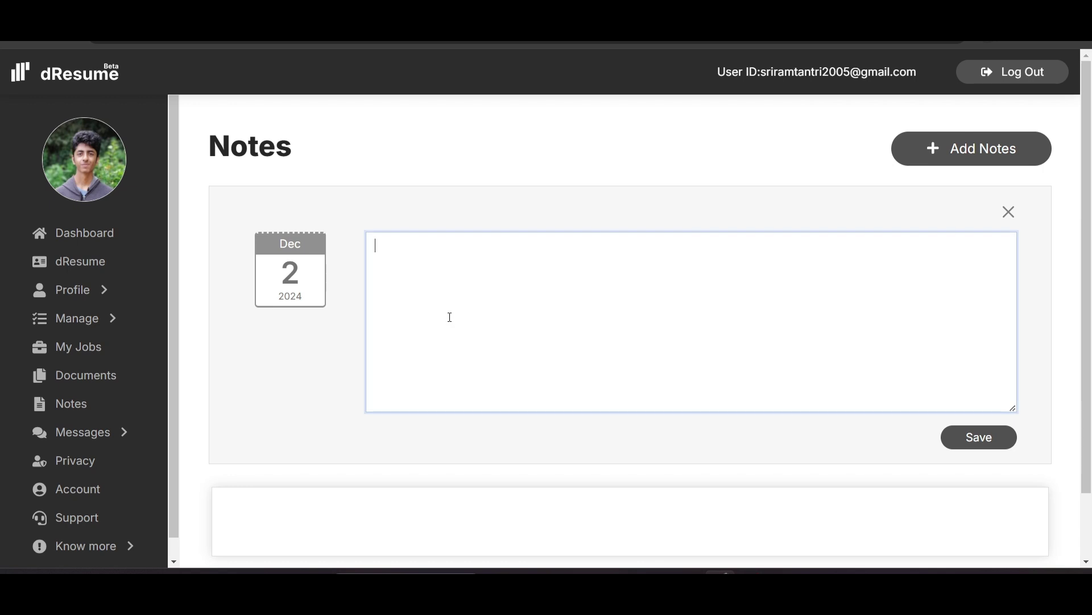
type("Test")
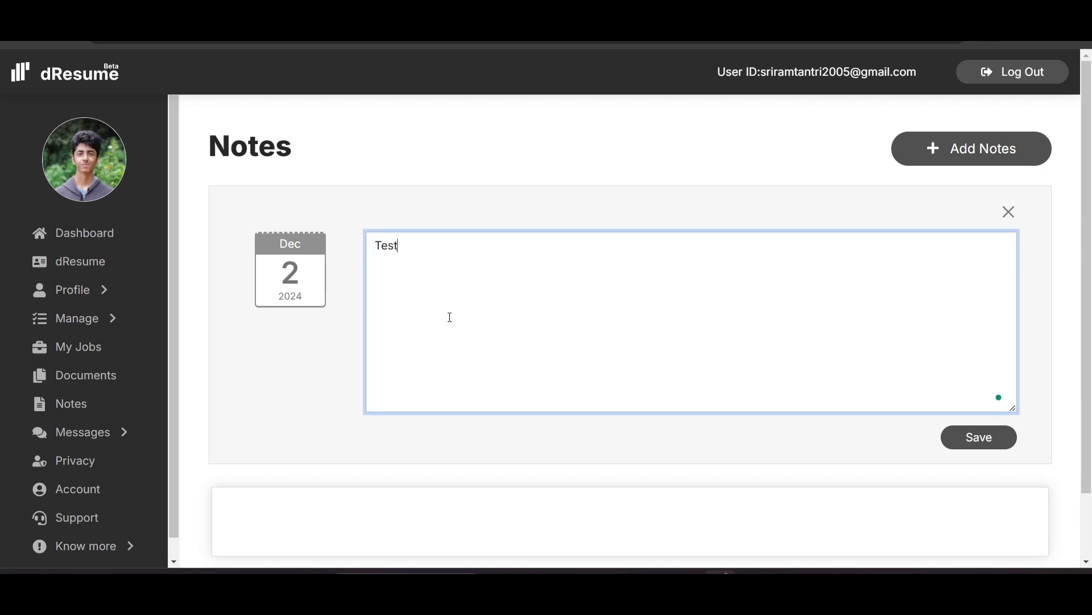
left_click(989, 446)
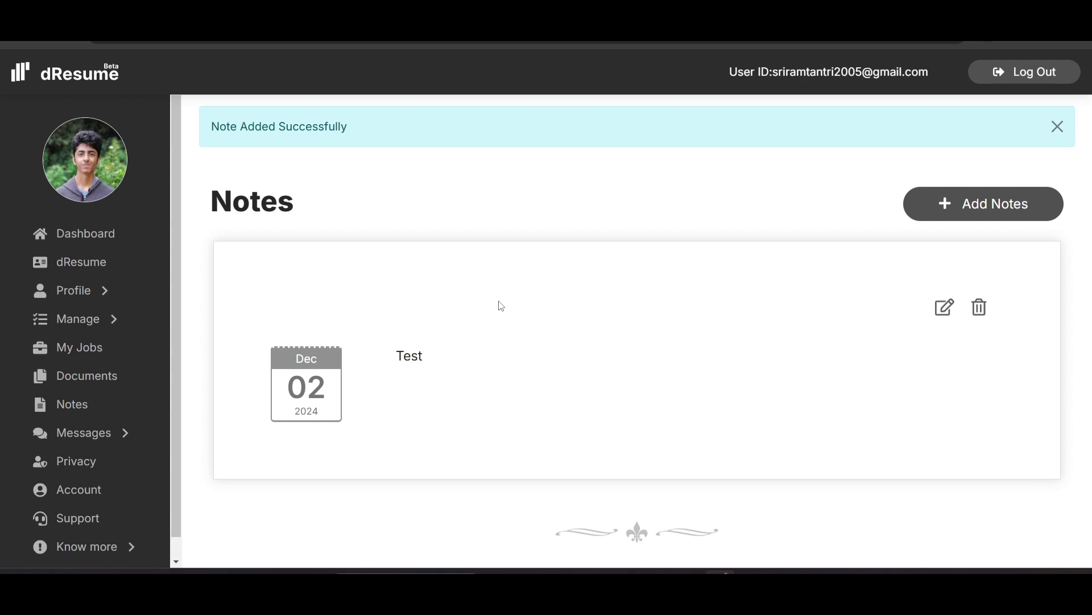
Check the Messages inbox (one new message, two conversations), then view the empty My Folders page
left_click(87, 443)
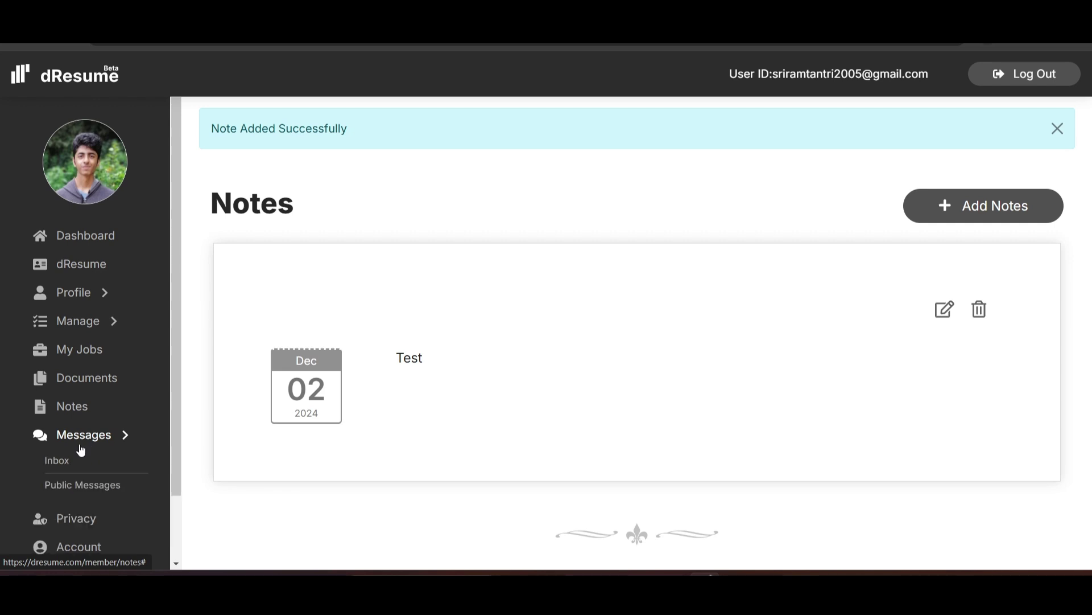
left_click(63, 463)
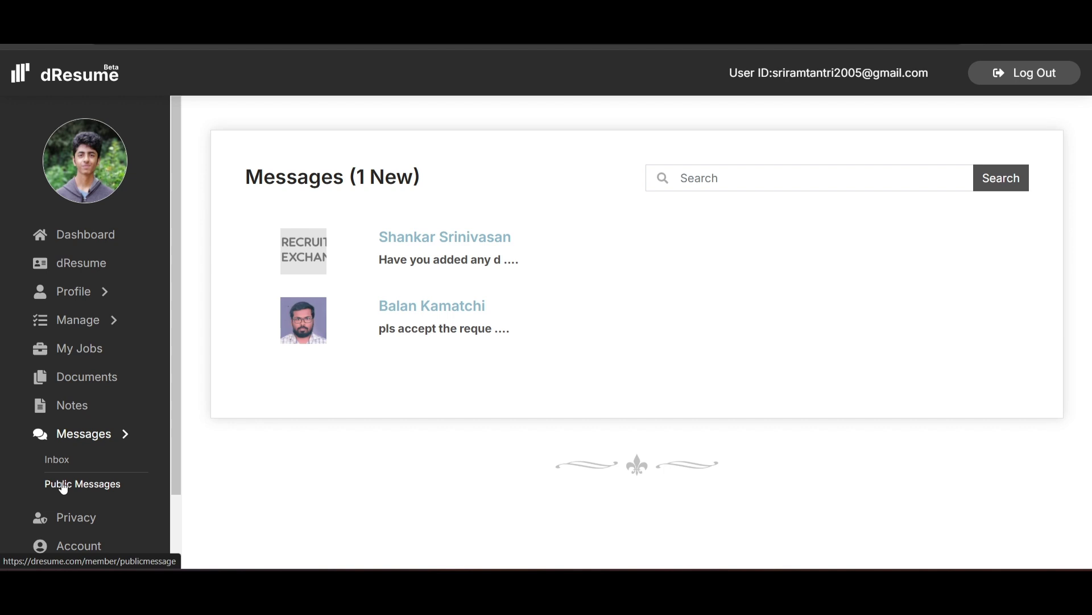
left_click(63, 488)
scroll(76, 441, "down", 2)
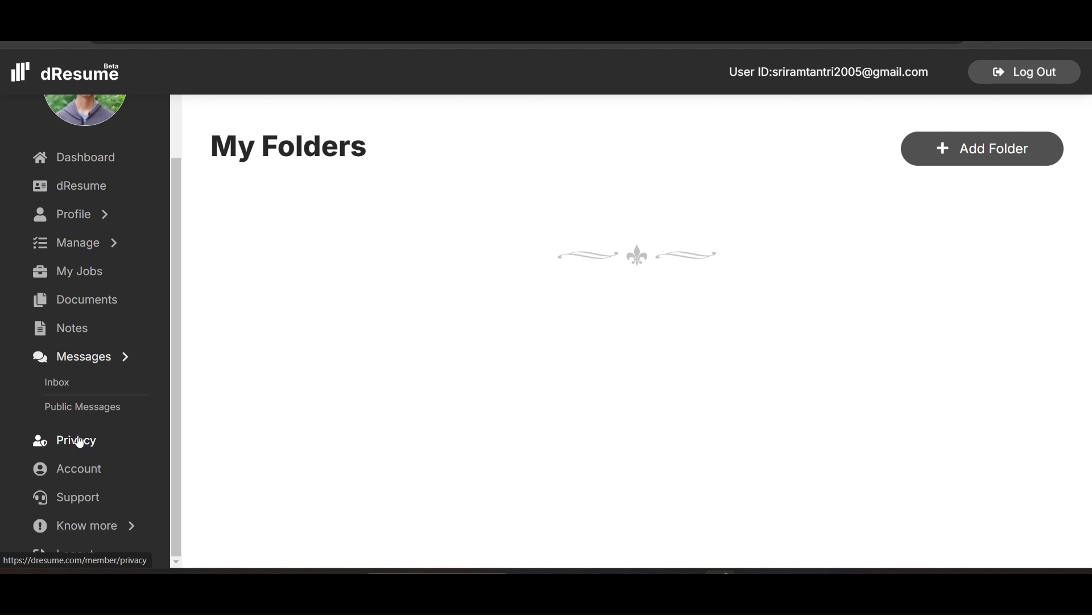
Scroll through the privacy, public access and notification options, then browse the Account Settings page
left_click(78, 441)
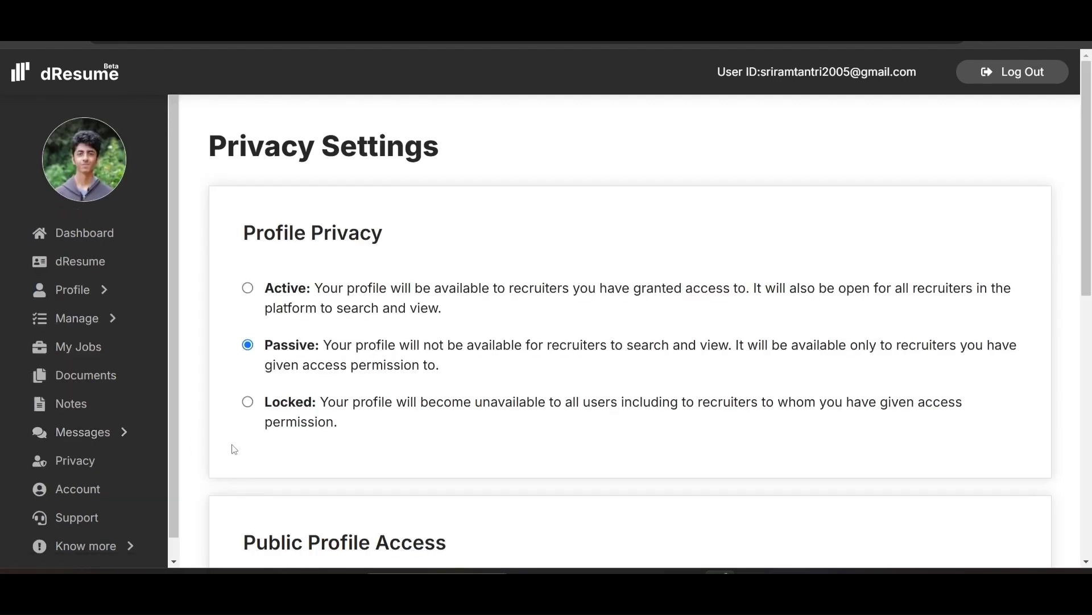
scroll(235, 450, "down", 3)
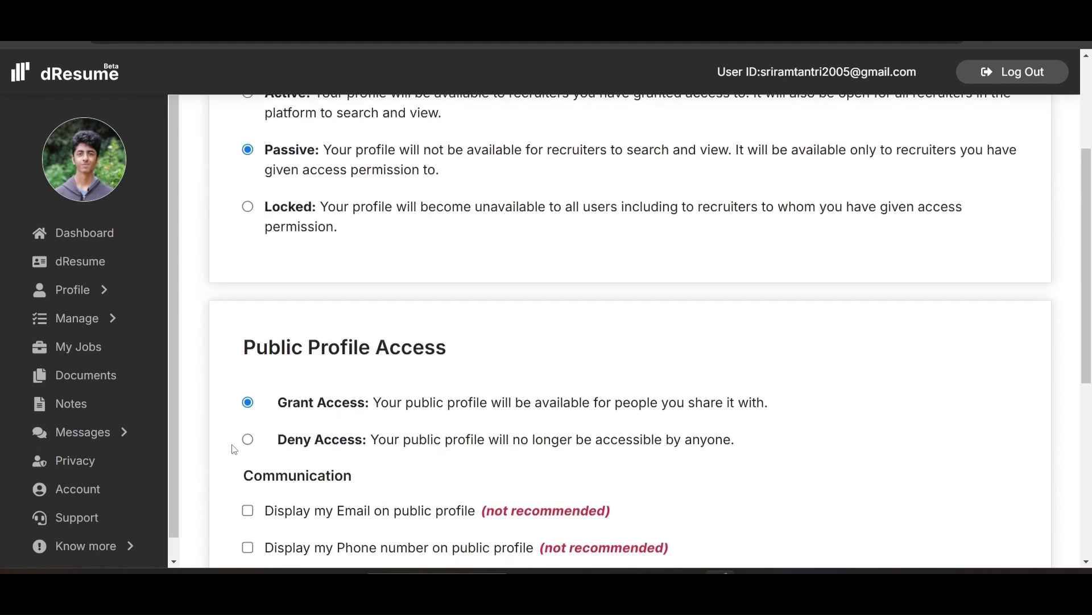
scroll(234, 450, "down", 6)
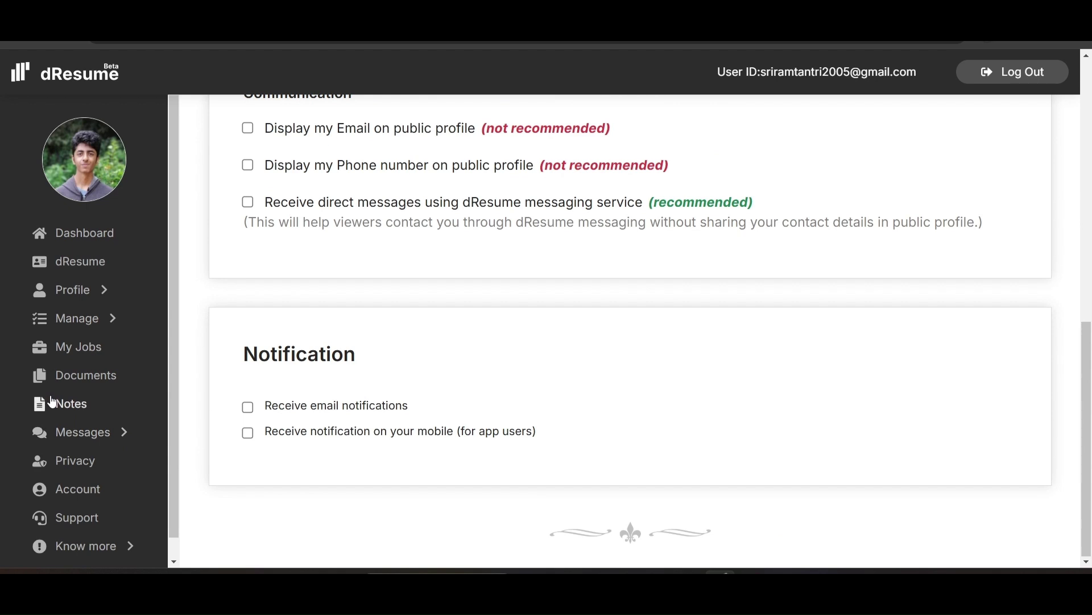
left_click(94, 498)
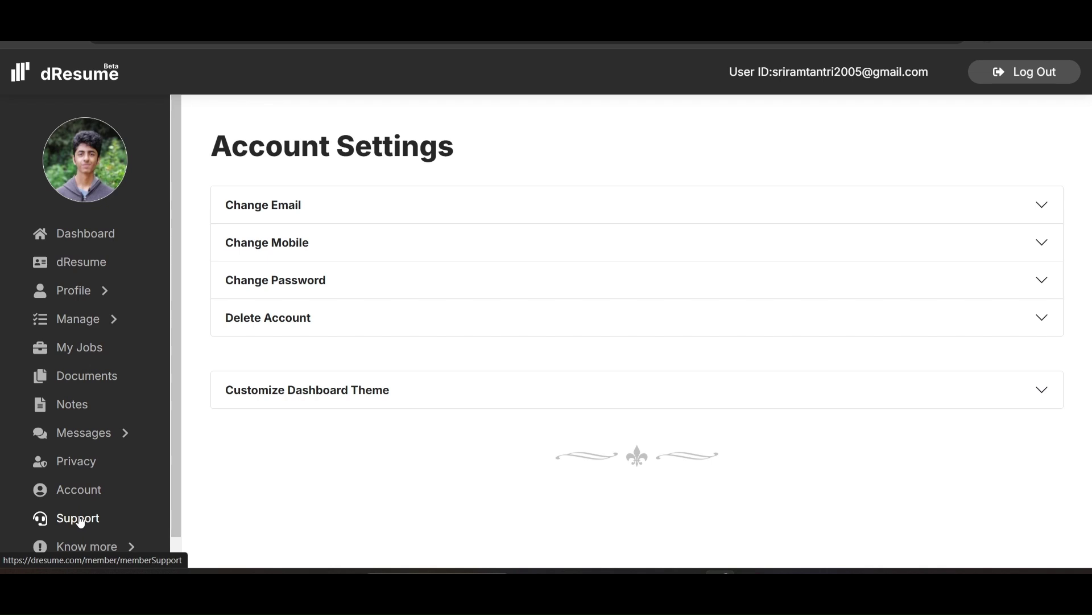
scroll(80, 521, "down", 1)
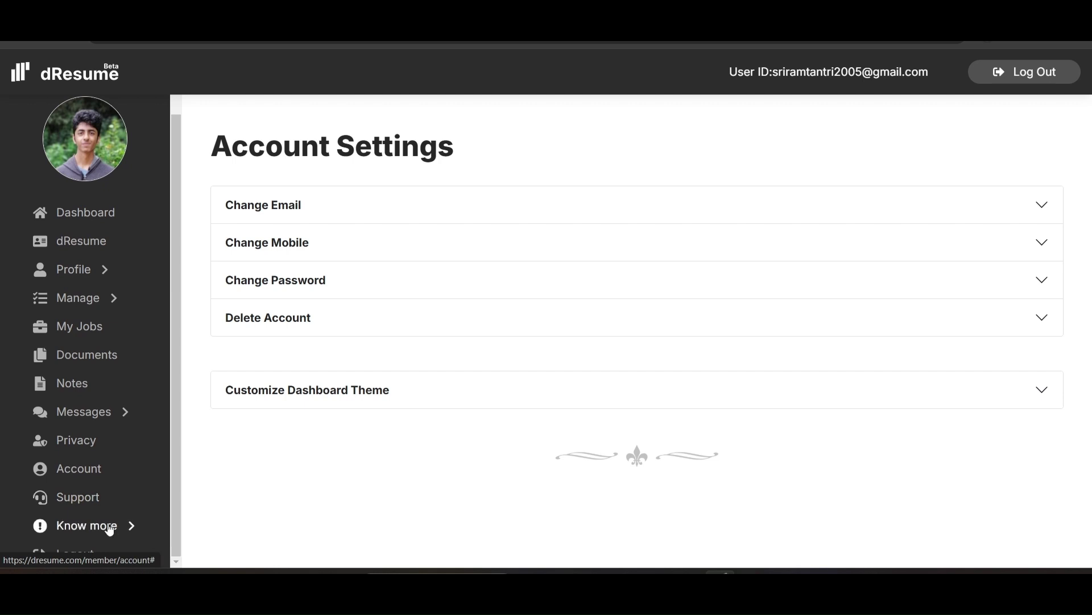